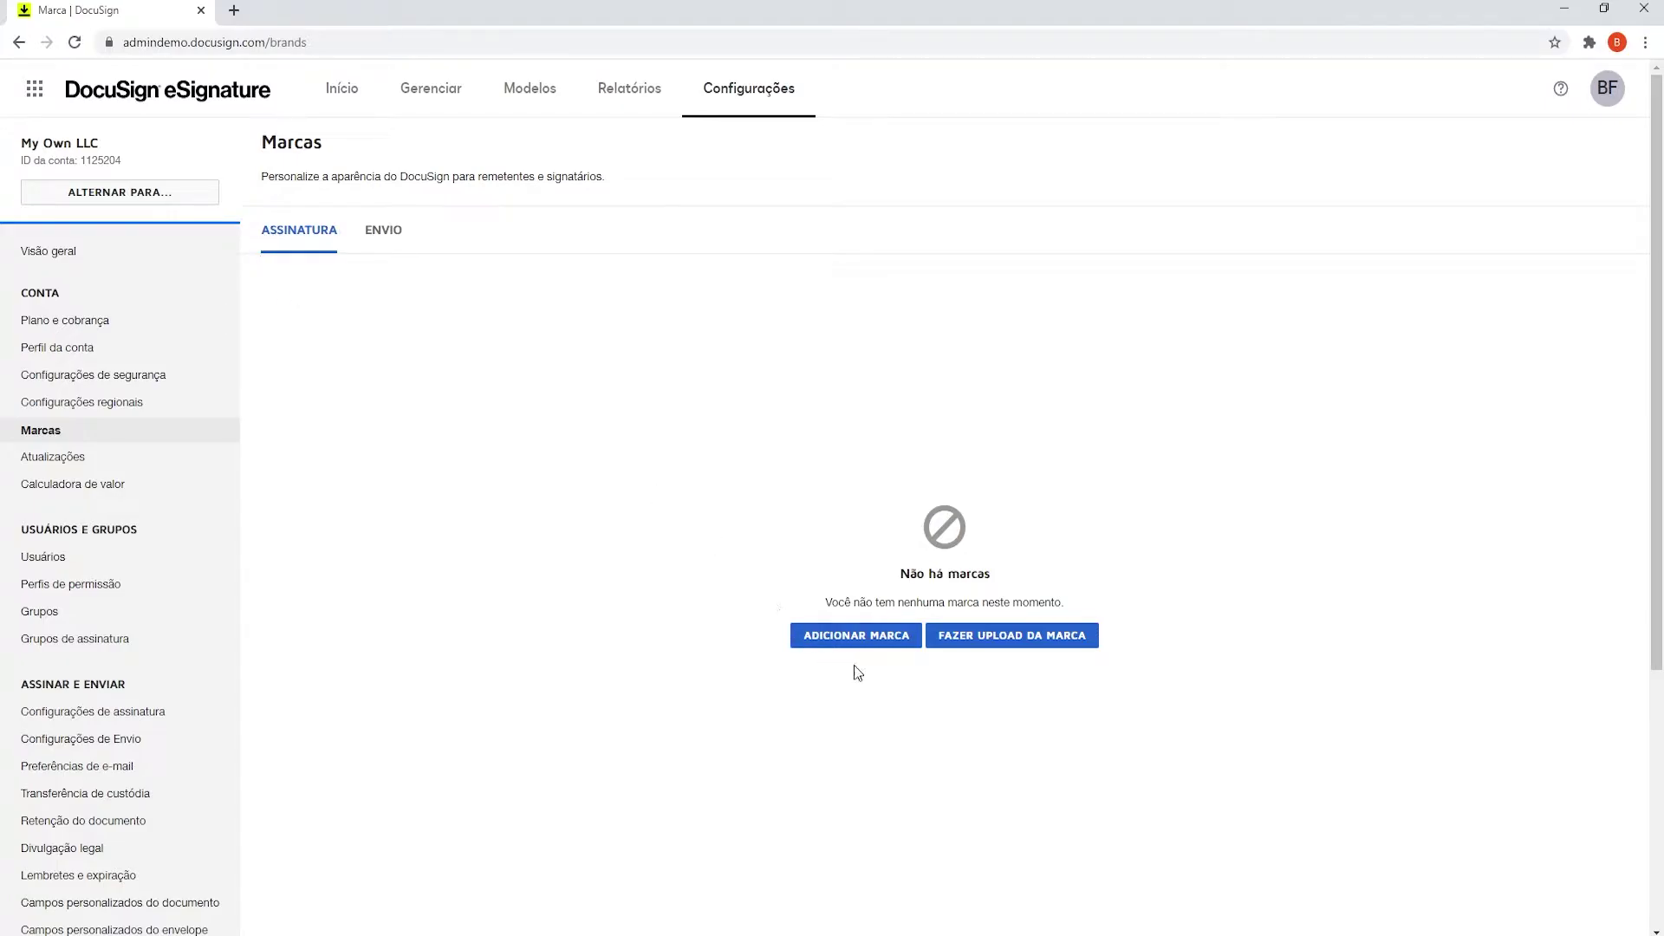
Add a signing brand named "Branding Demo" and make it the default for signing.
left_click(830, 636)
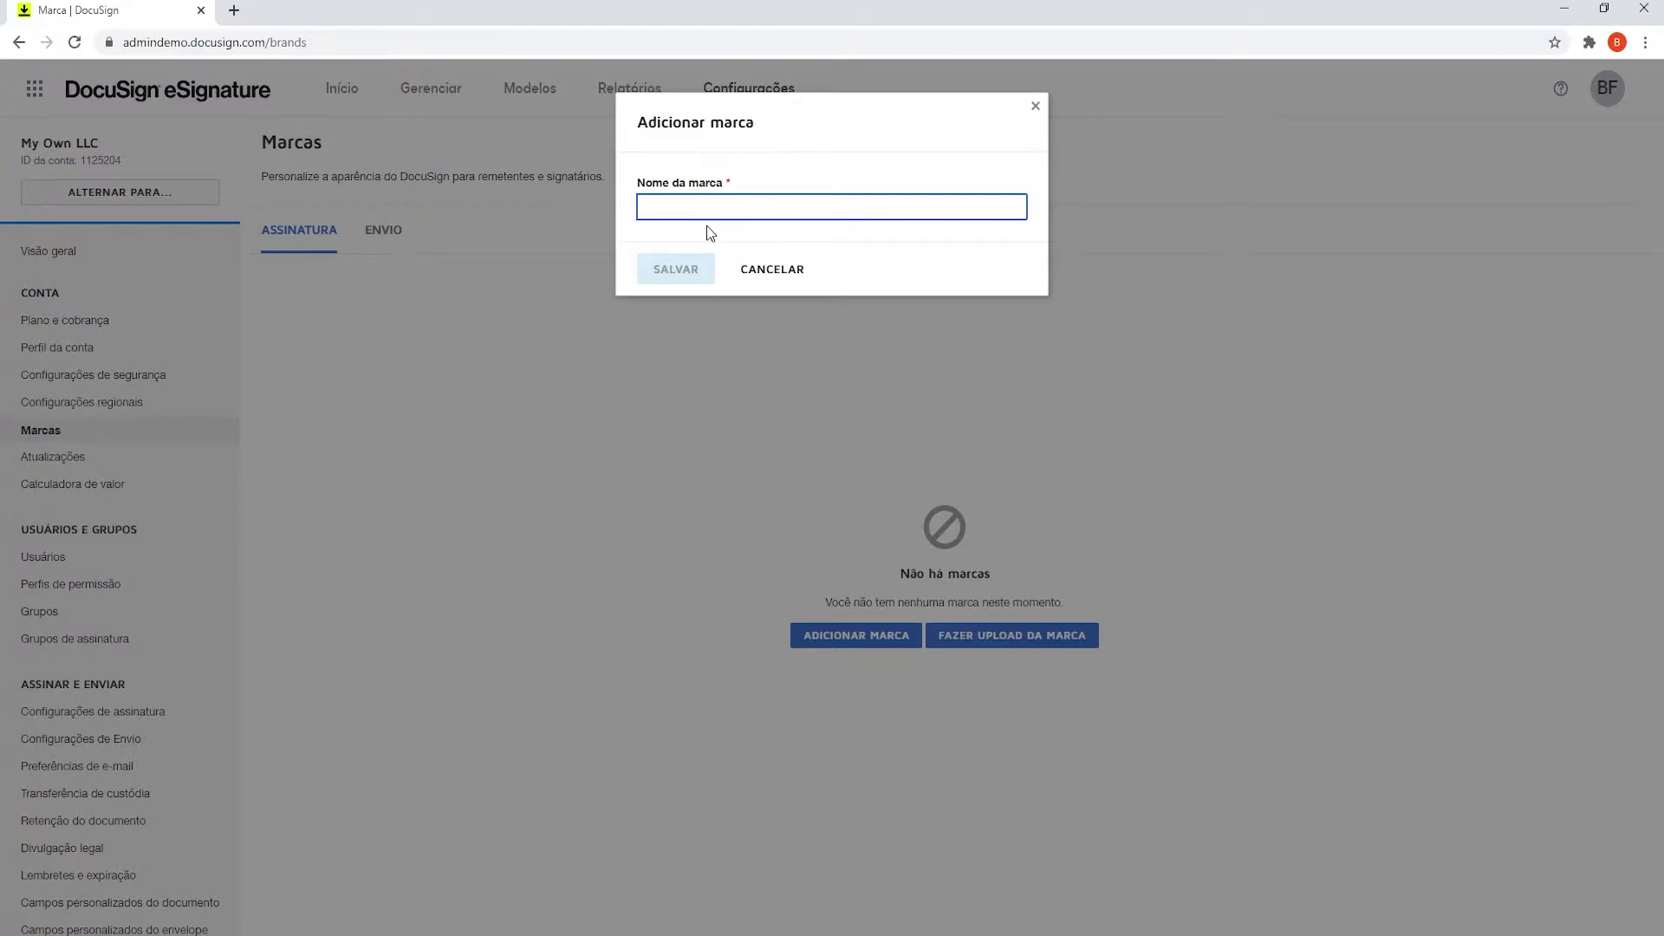
type("Branding Demo")
left_click(689, 274)
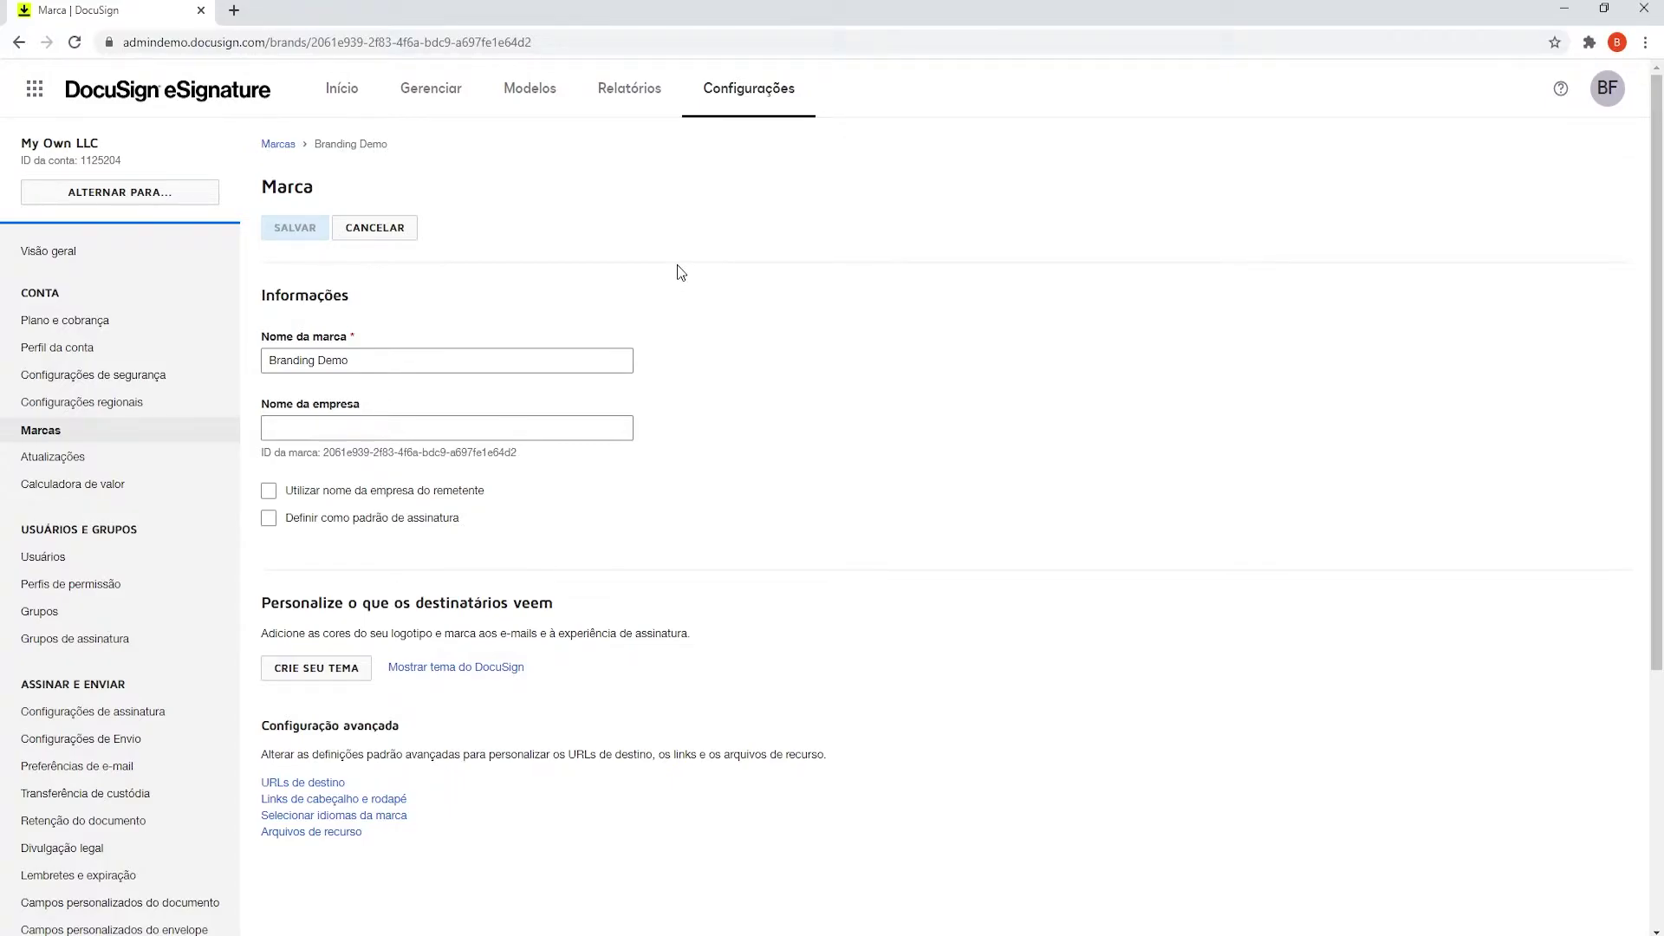
left_click(269, 520)
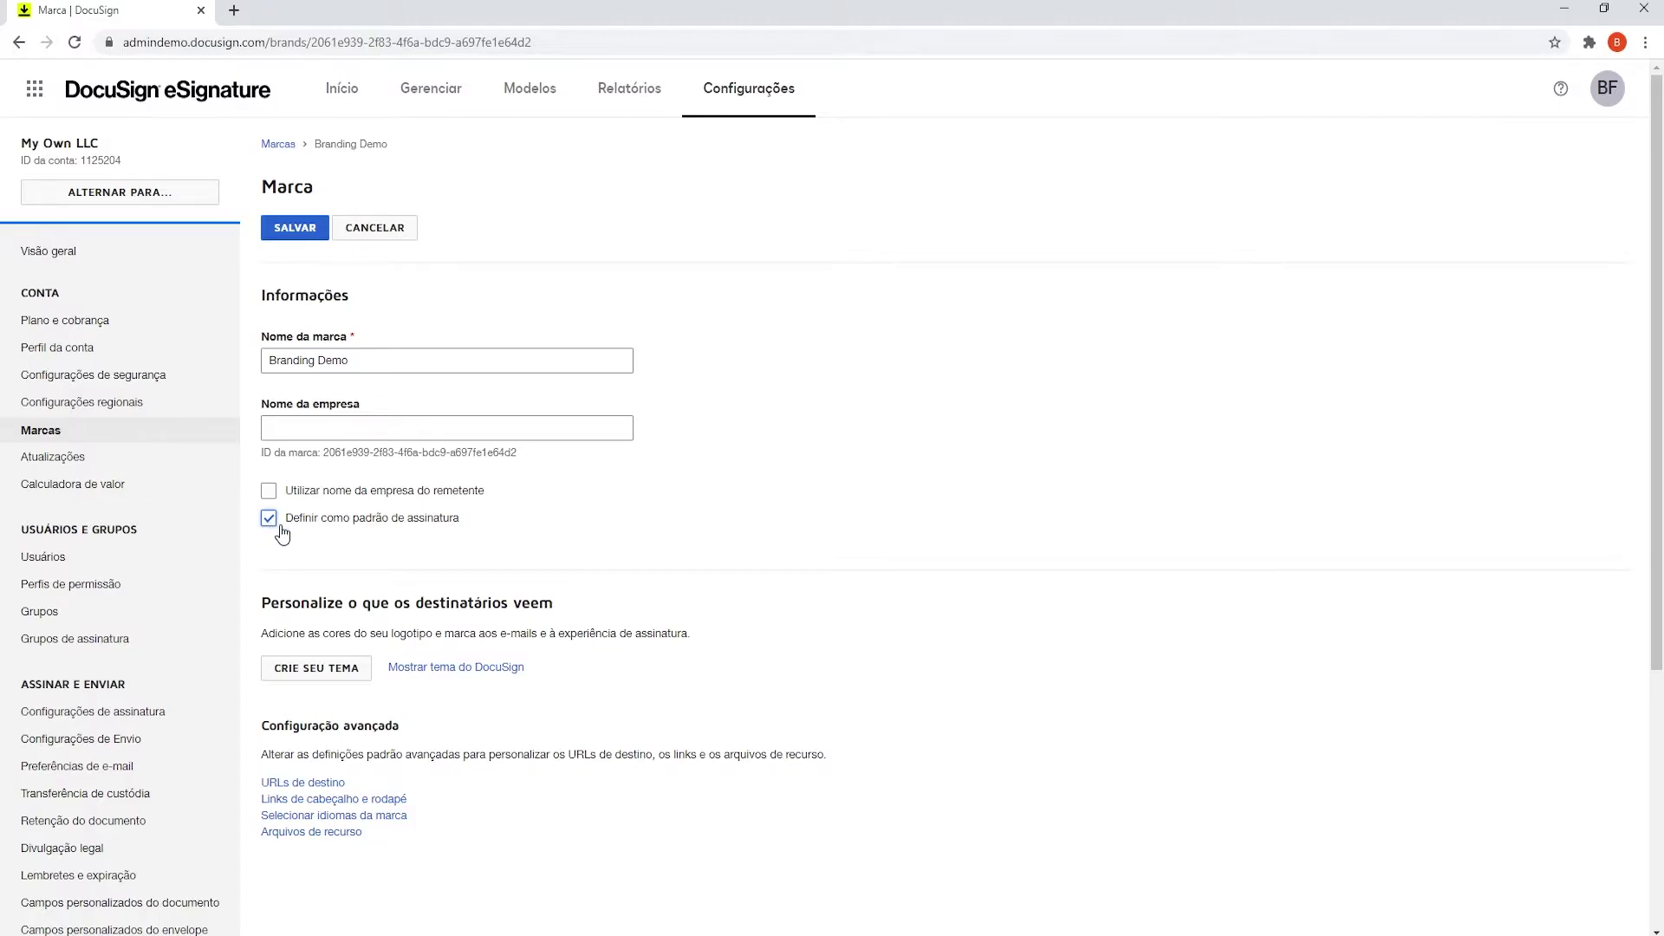
Examine the default DocuSign theme in its signing, PowerForm and e-mail previews.
scroll(282, 533, "down", 1)
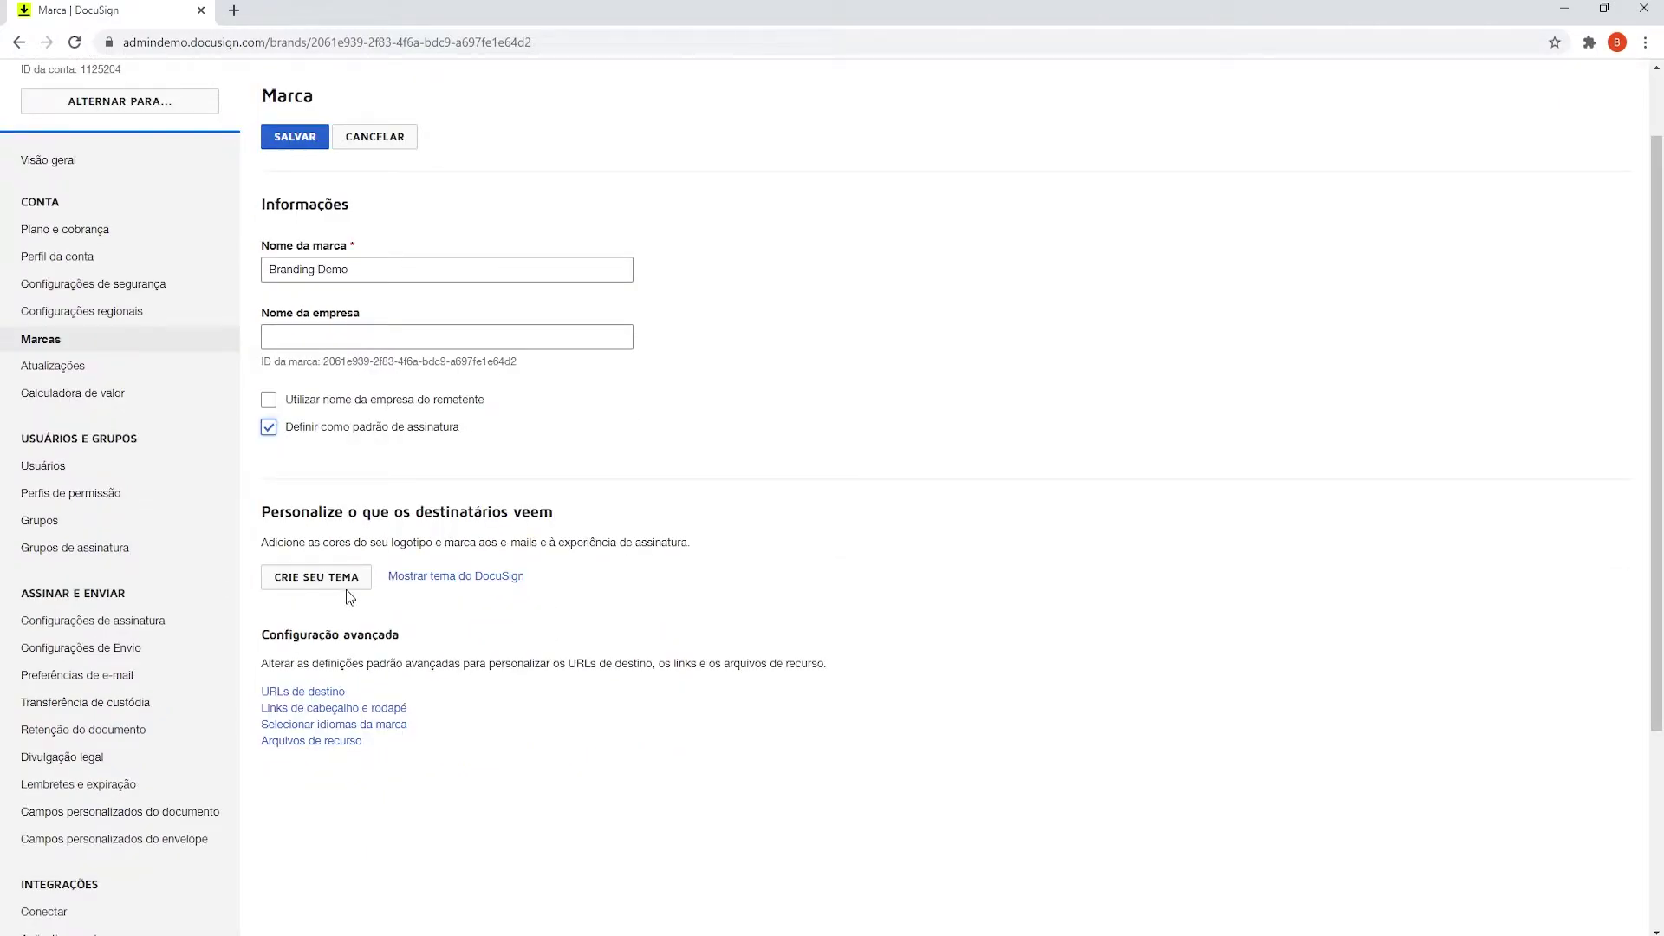
left_click(461, 579)
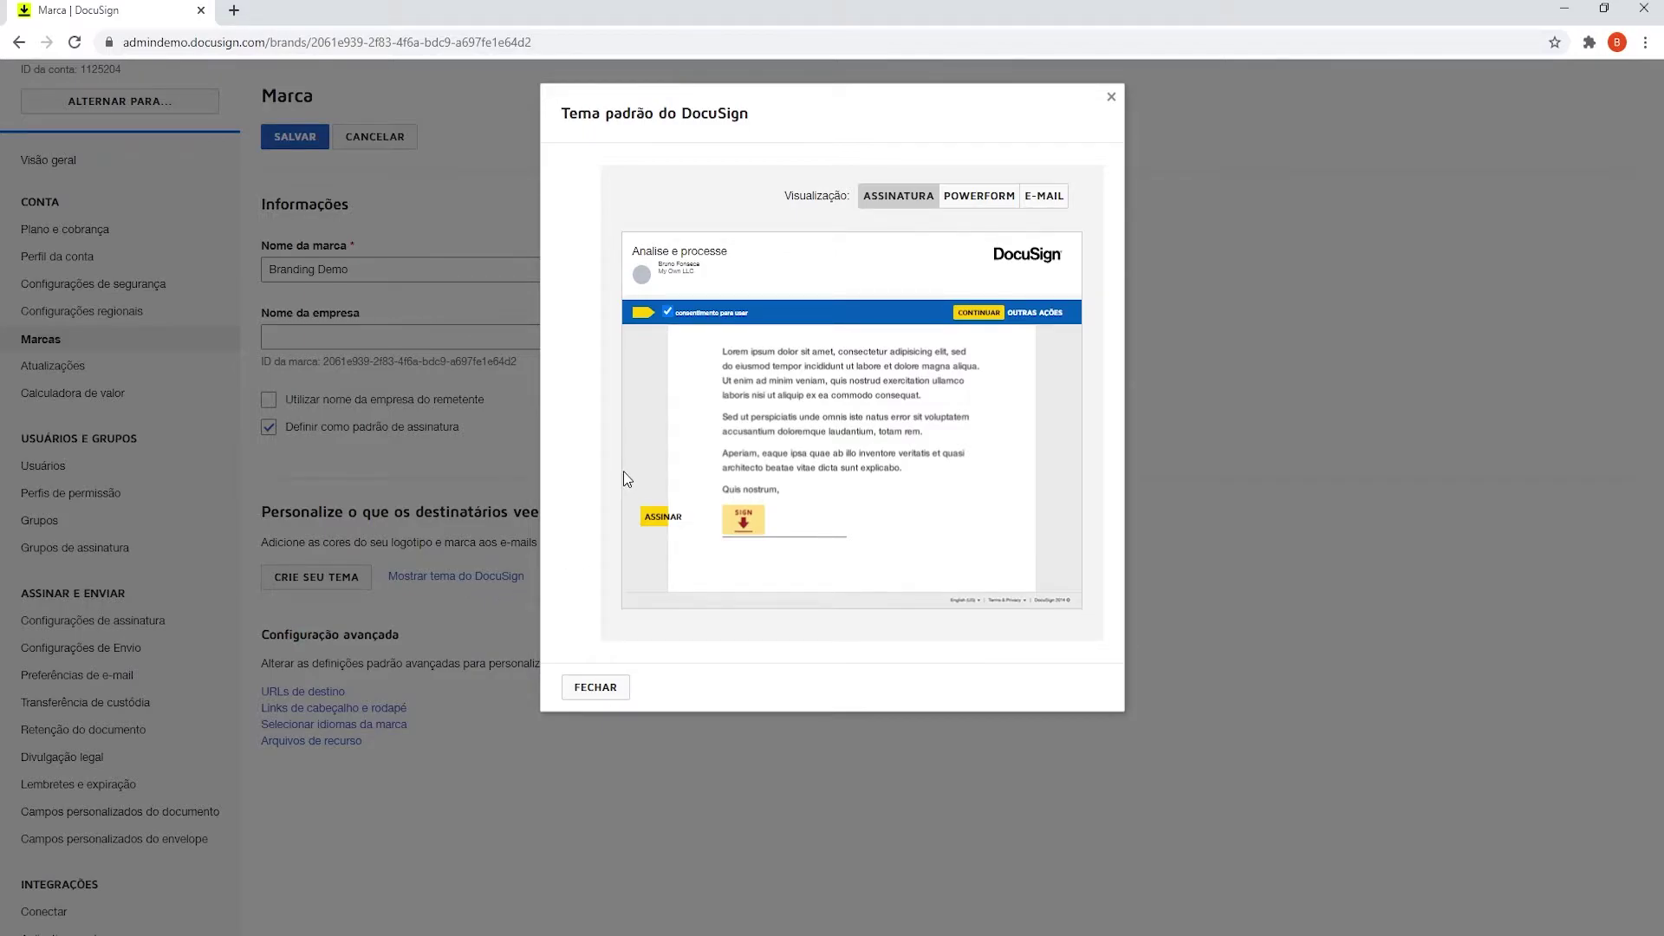
left_click(979, 199)
left_click(1043, 199)
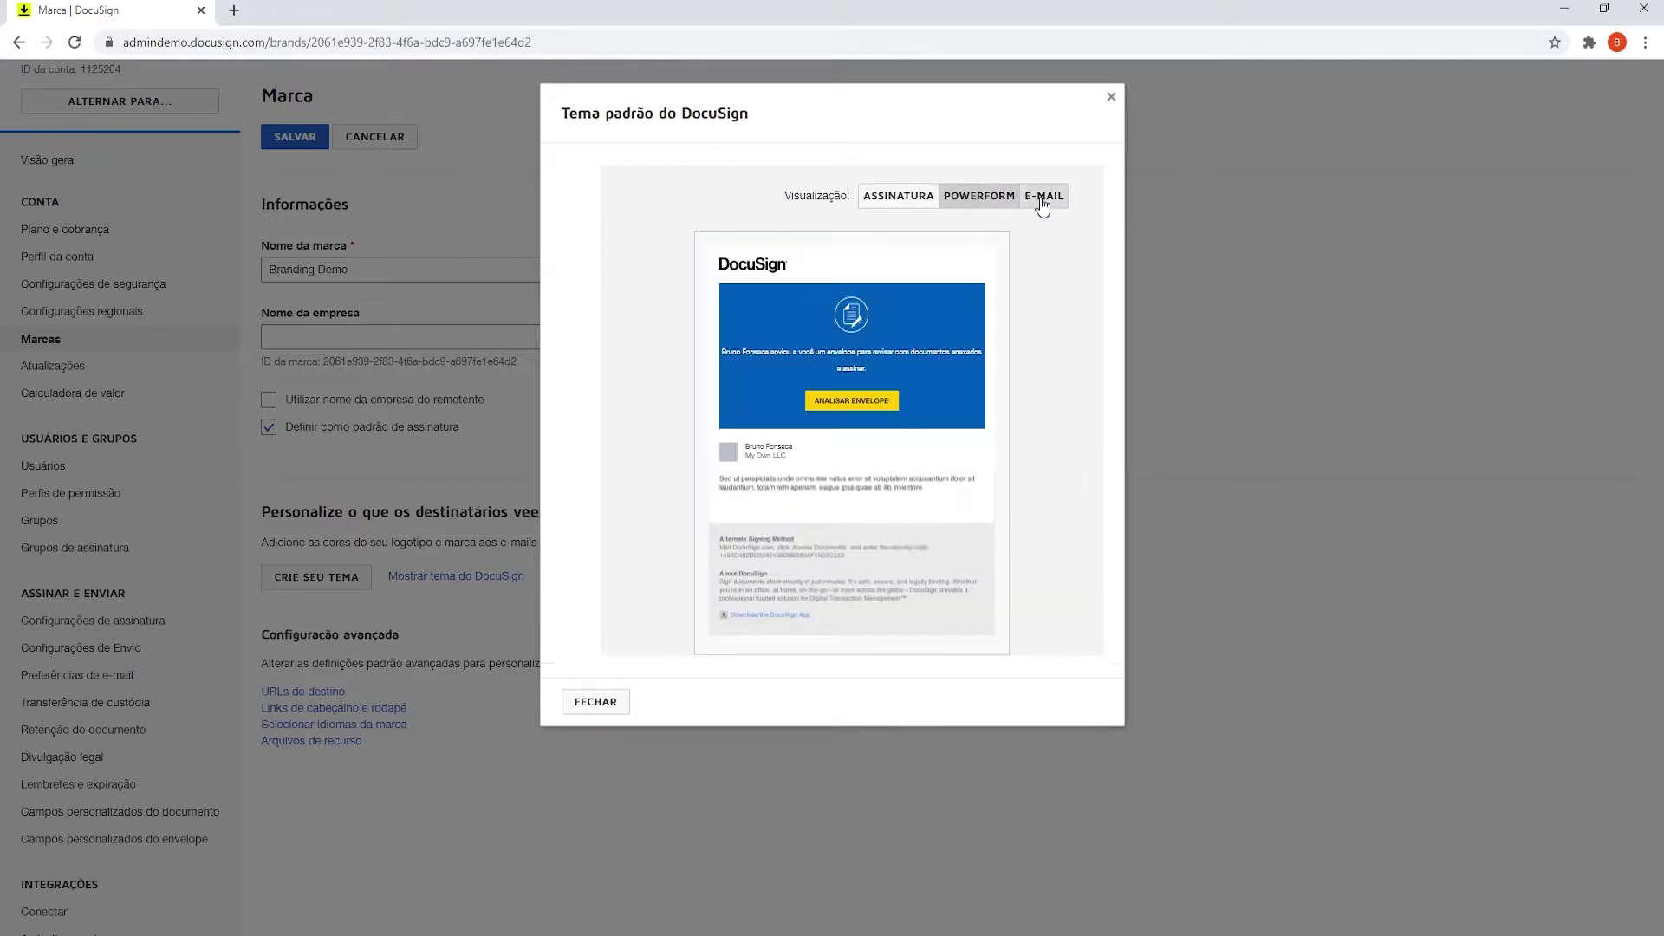
left_click(1109, 97)
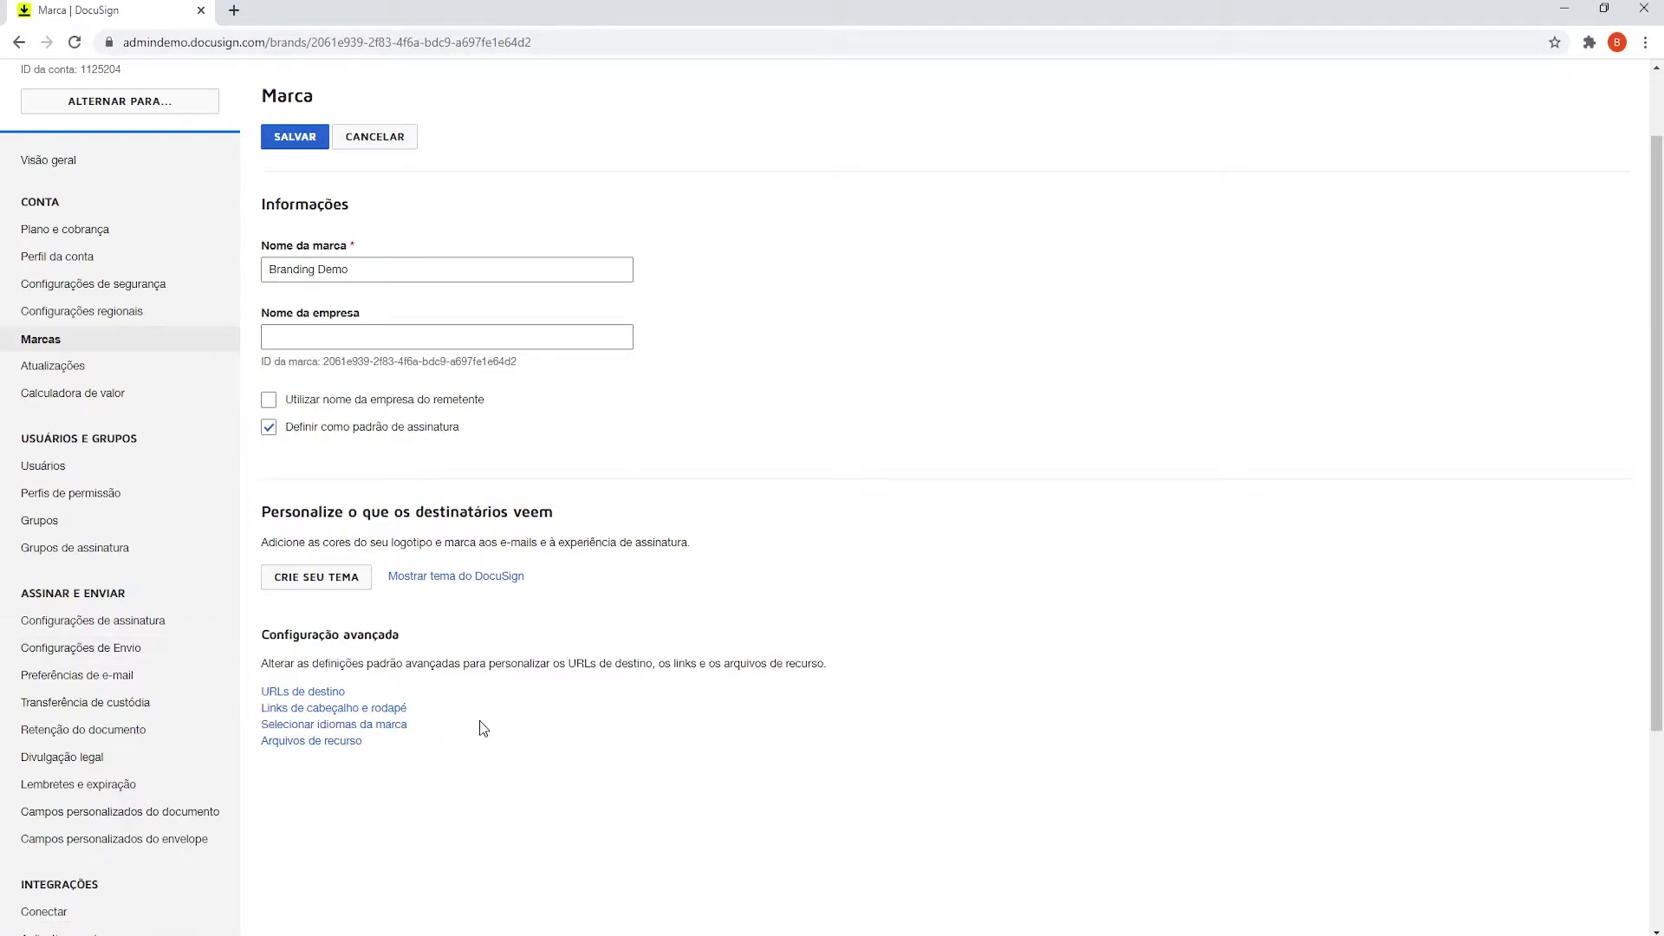
left_click(327, 698)
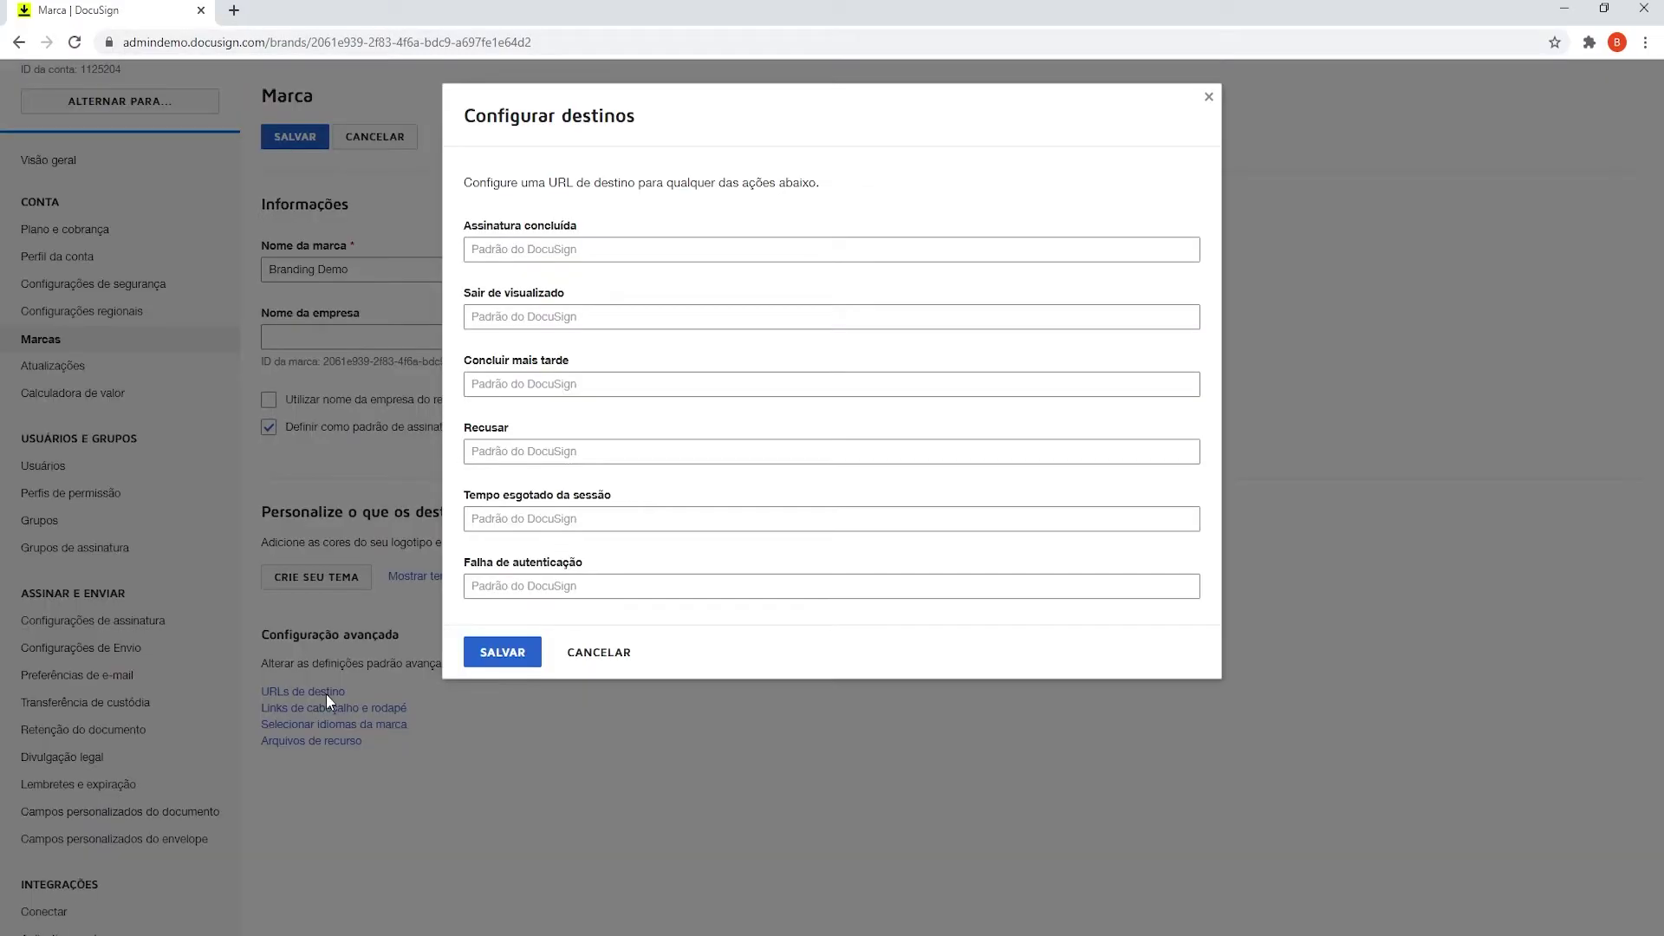
left_click(499, 256)
type("ht")
key("BackSpace")
key("BackSpace")
type("https://www.google.com.br")
left_click(520, 713)
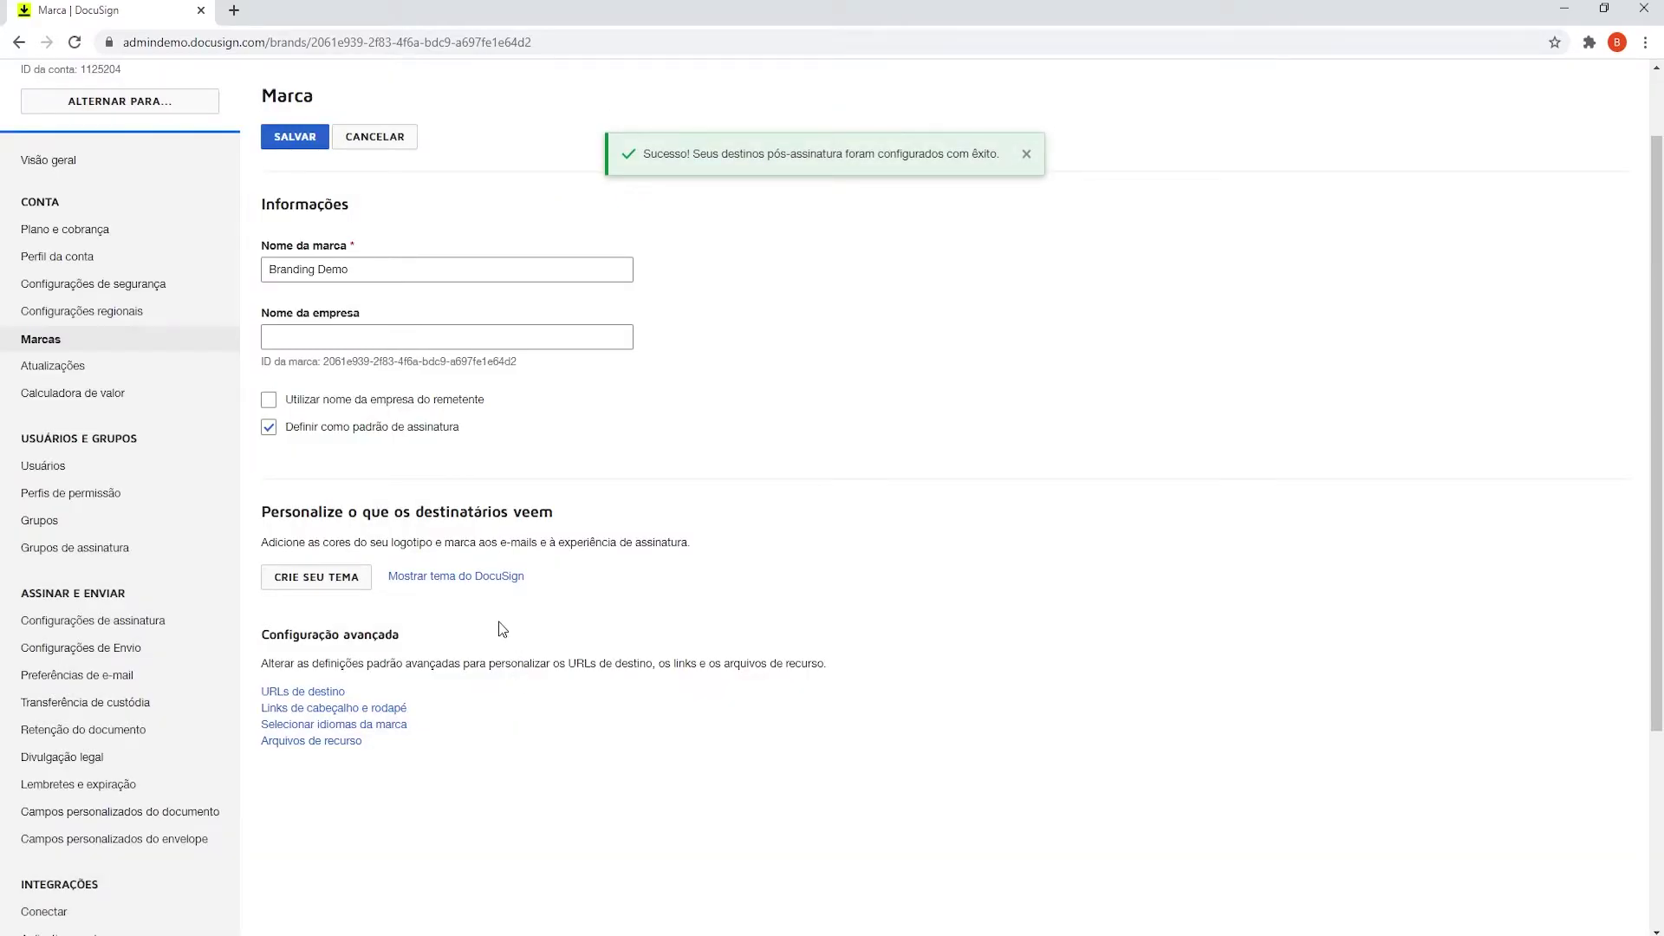
Start creating the brand's own theme and compare its signing, PowerForm and e-mail previews.
left_click(312, 583)
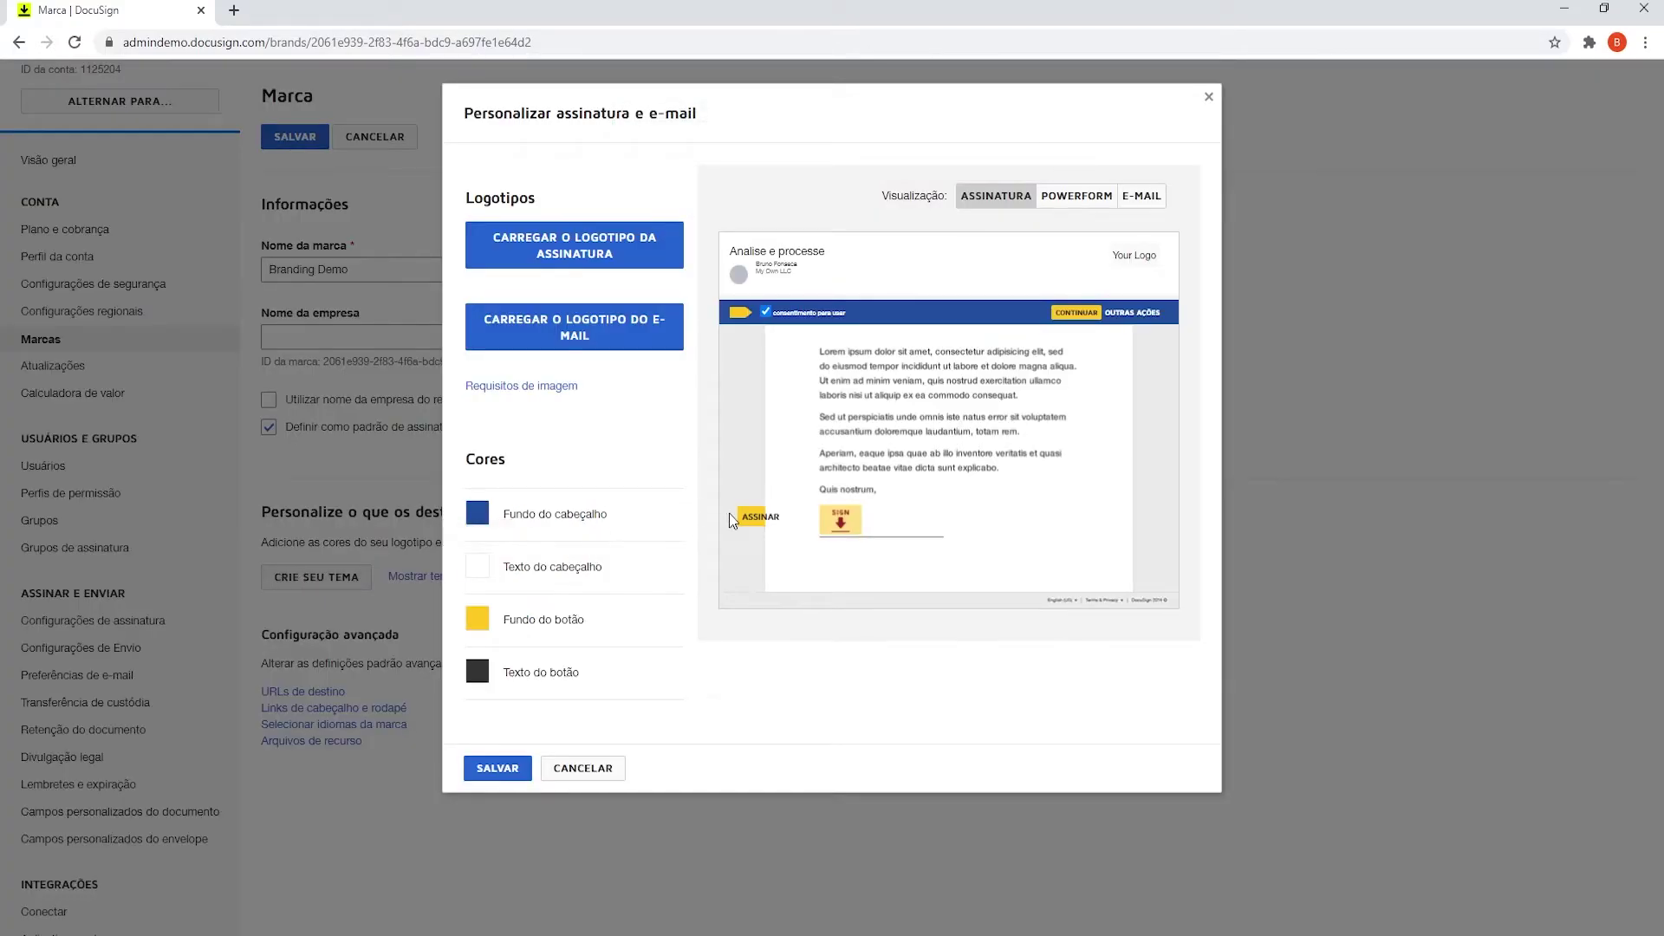
left_click_drag(885, 199, 944, 200)
left_click(1056, 210)
left_click(1128, 204)
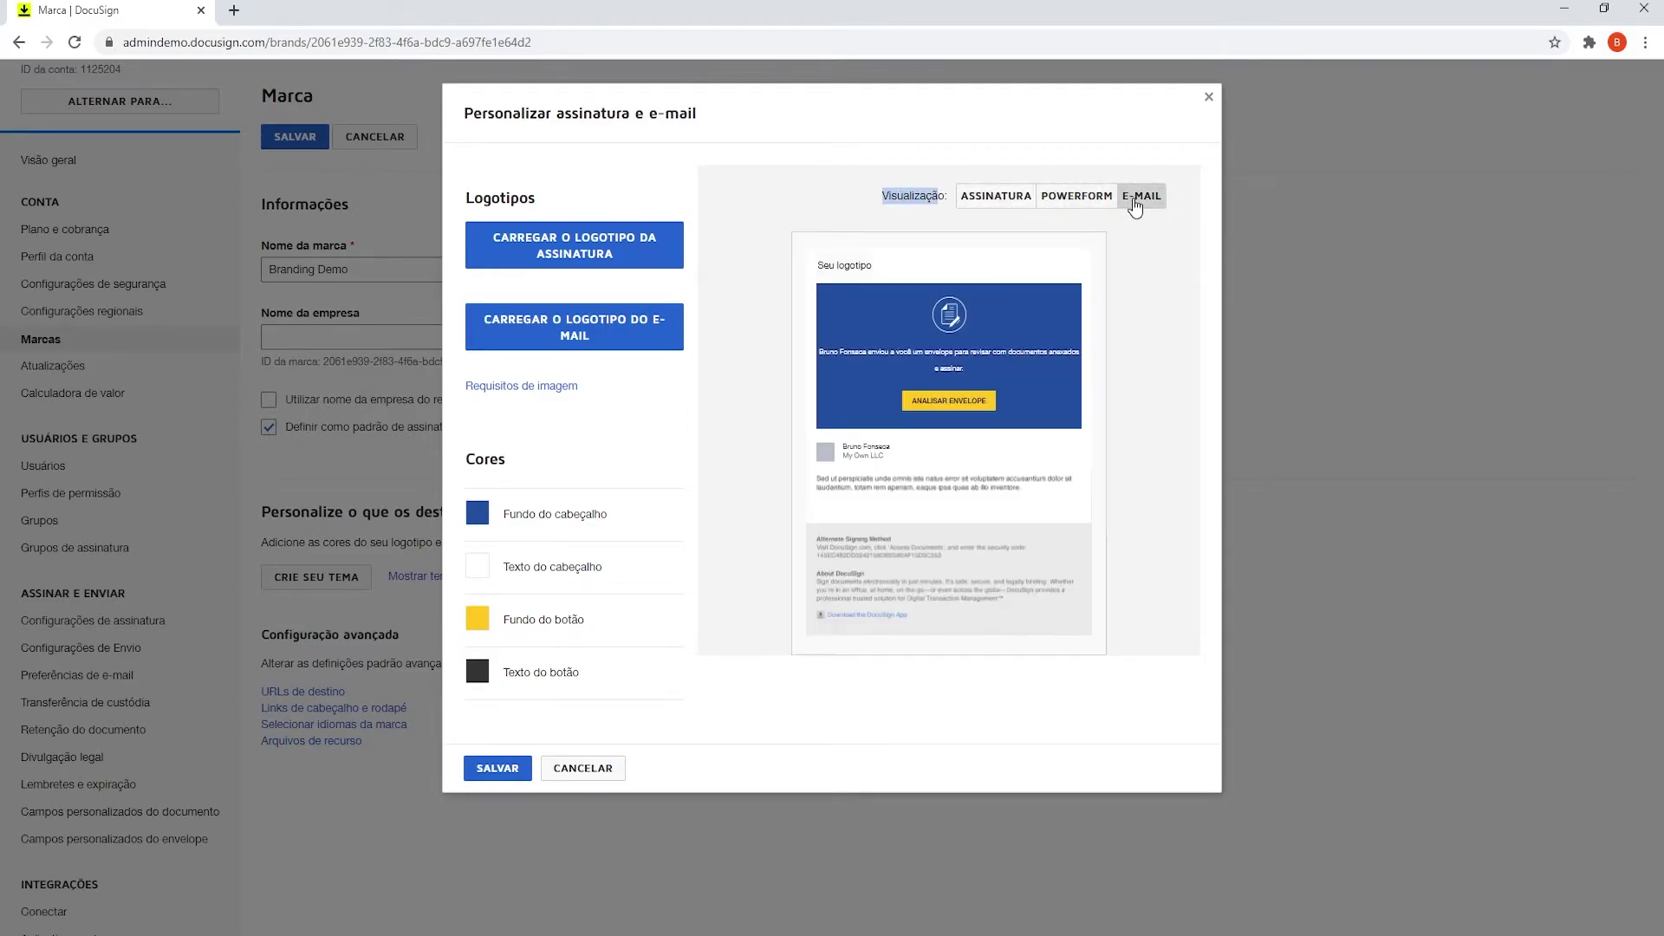
left_click(782, 194)
left_click(993, 201)
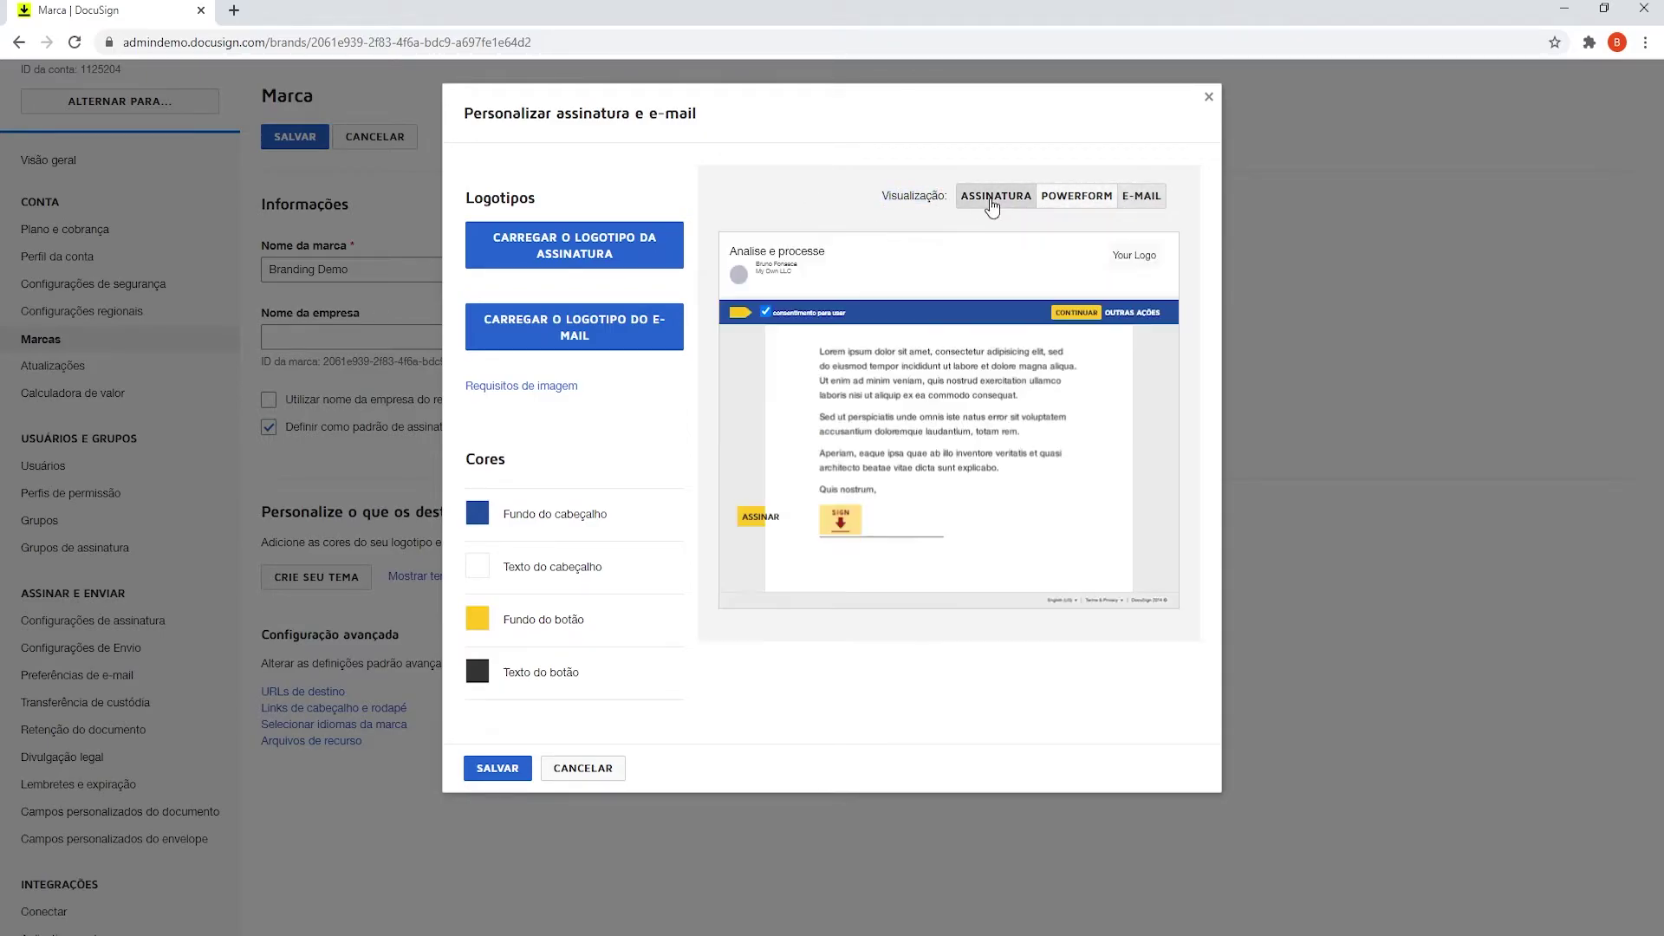
Upload the Branding Demo logo for both signing and e-mail, and check the image requirements.
left_click(553, 264)
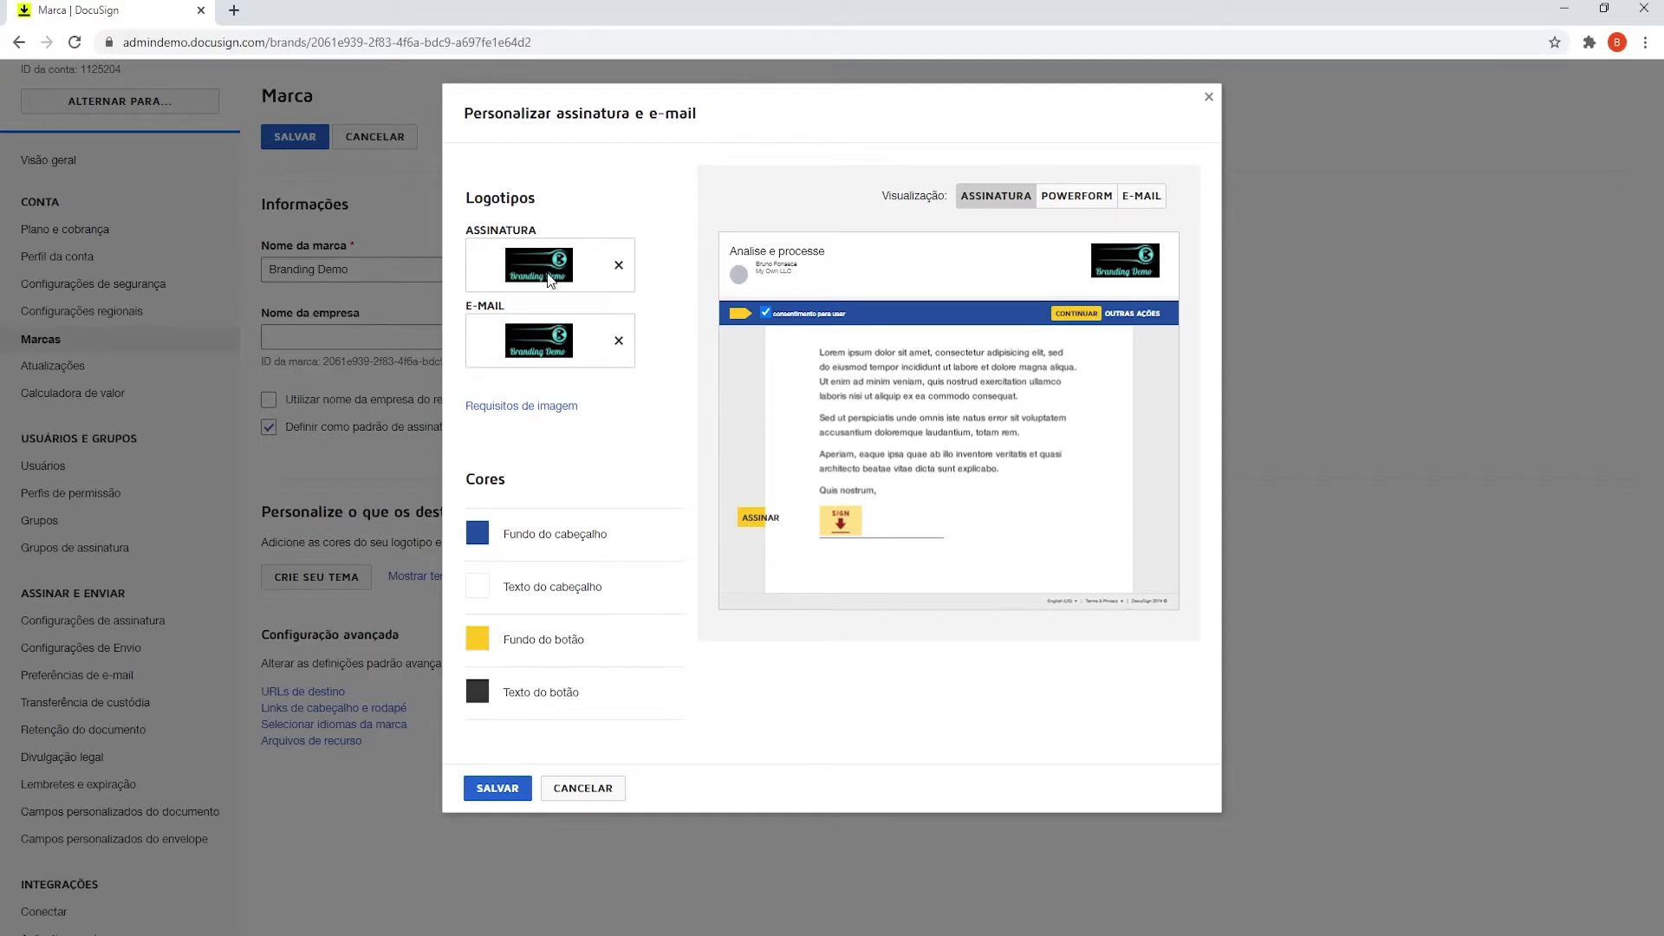
left_click(575, 407)
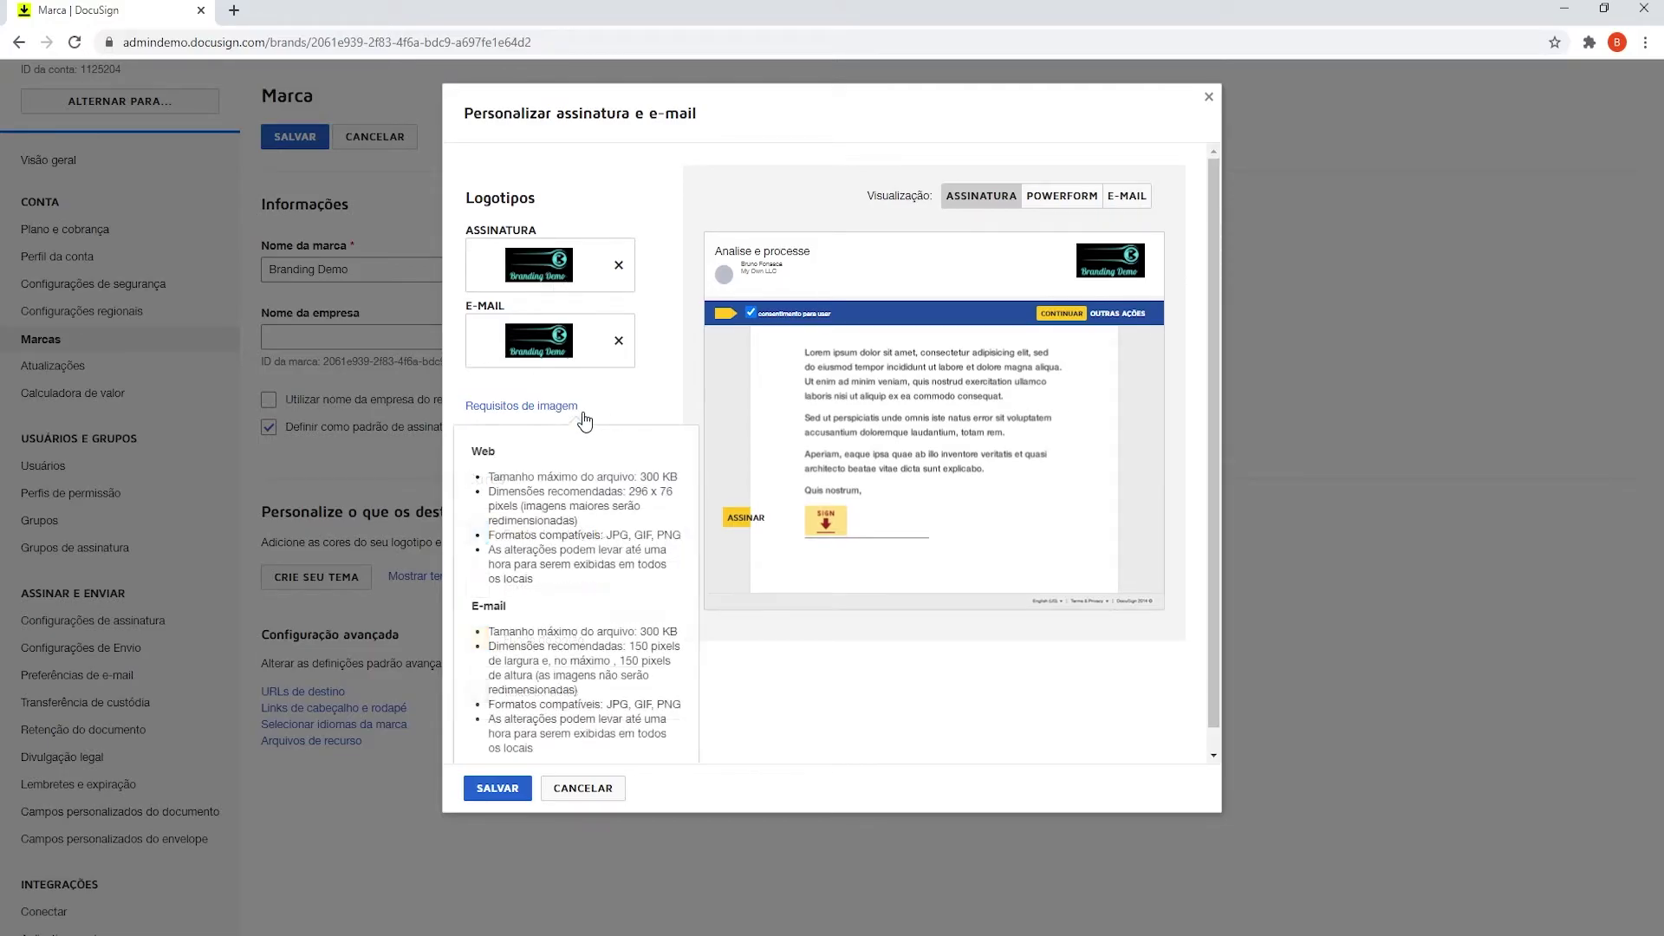
left_click(648, 389)
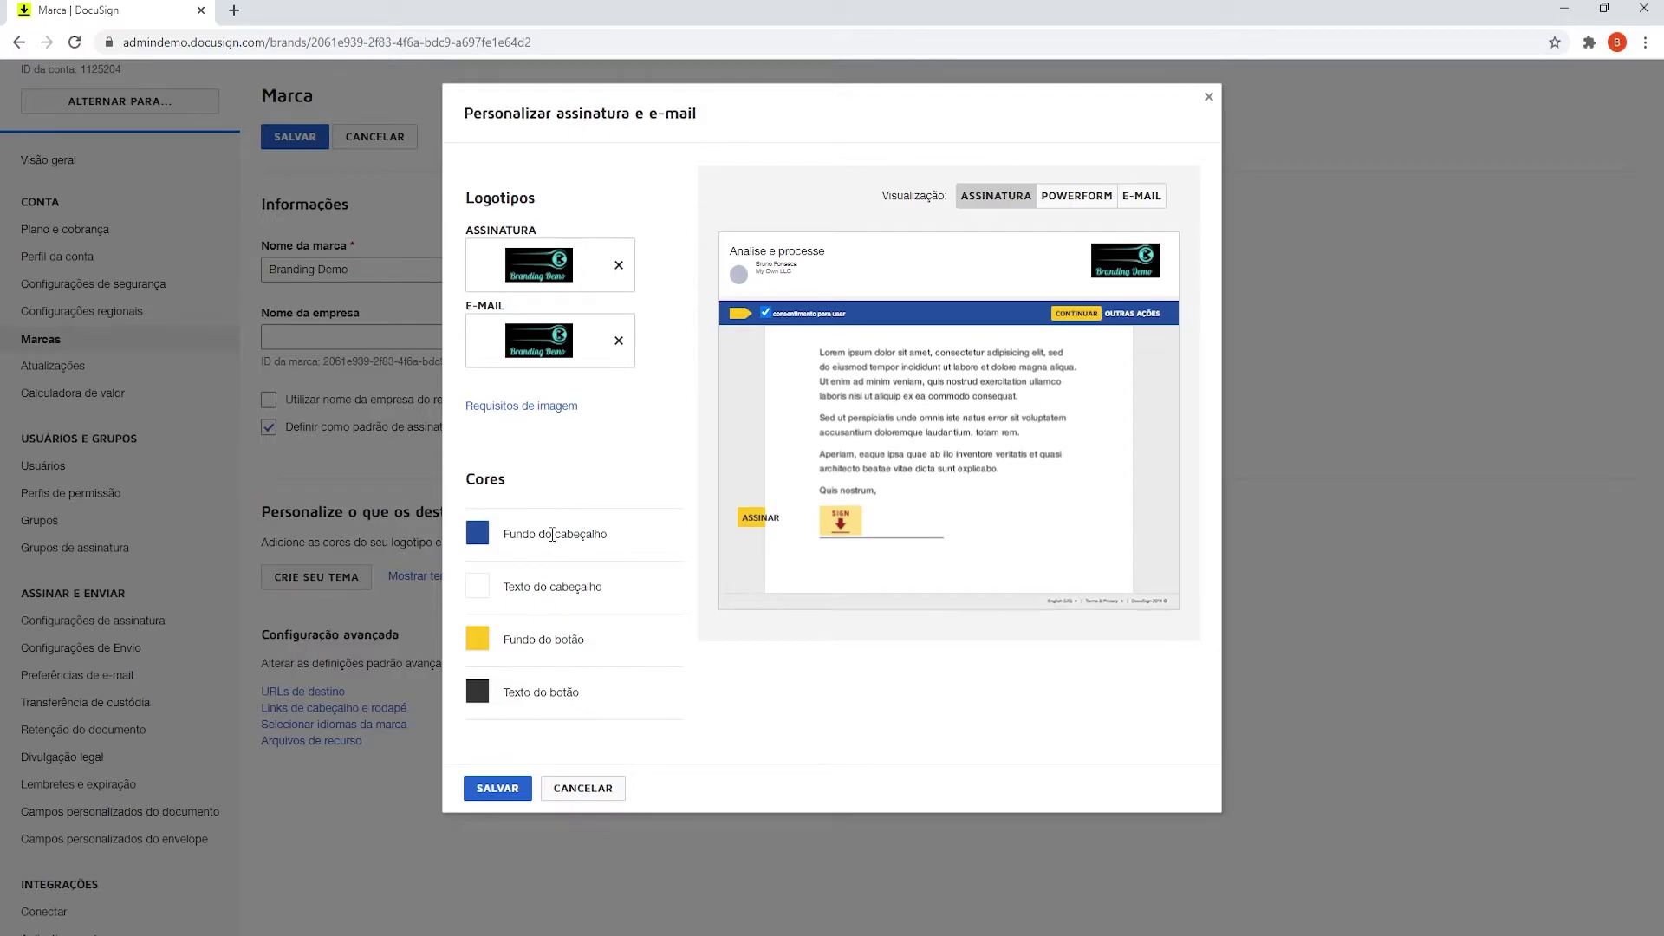
Sample colours from the logo to make the theme's header background black and header text turquoise.
left_click(487, 536)
left_click(611, 274)
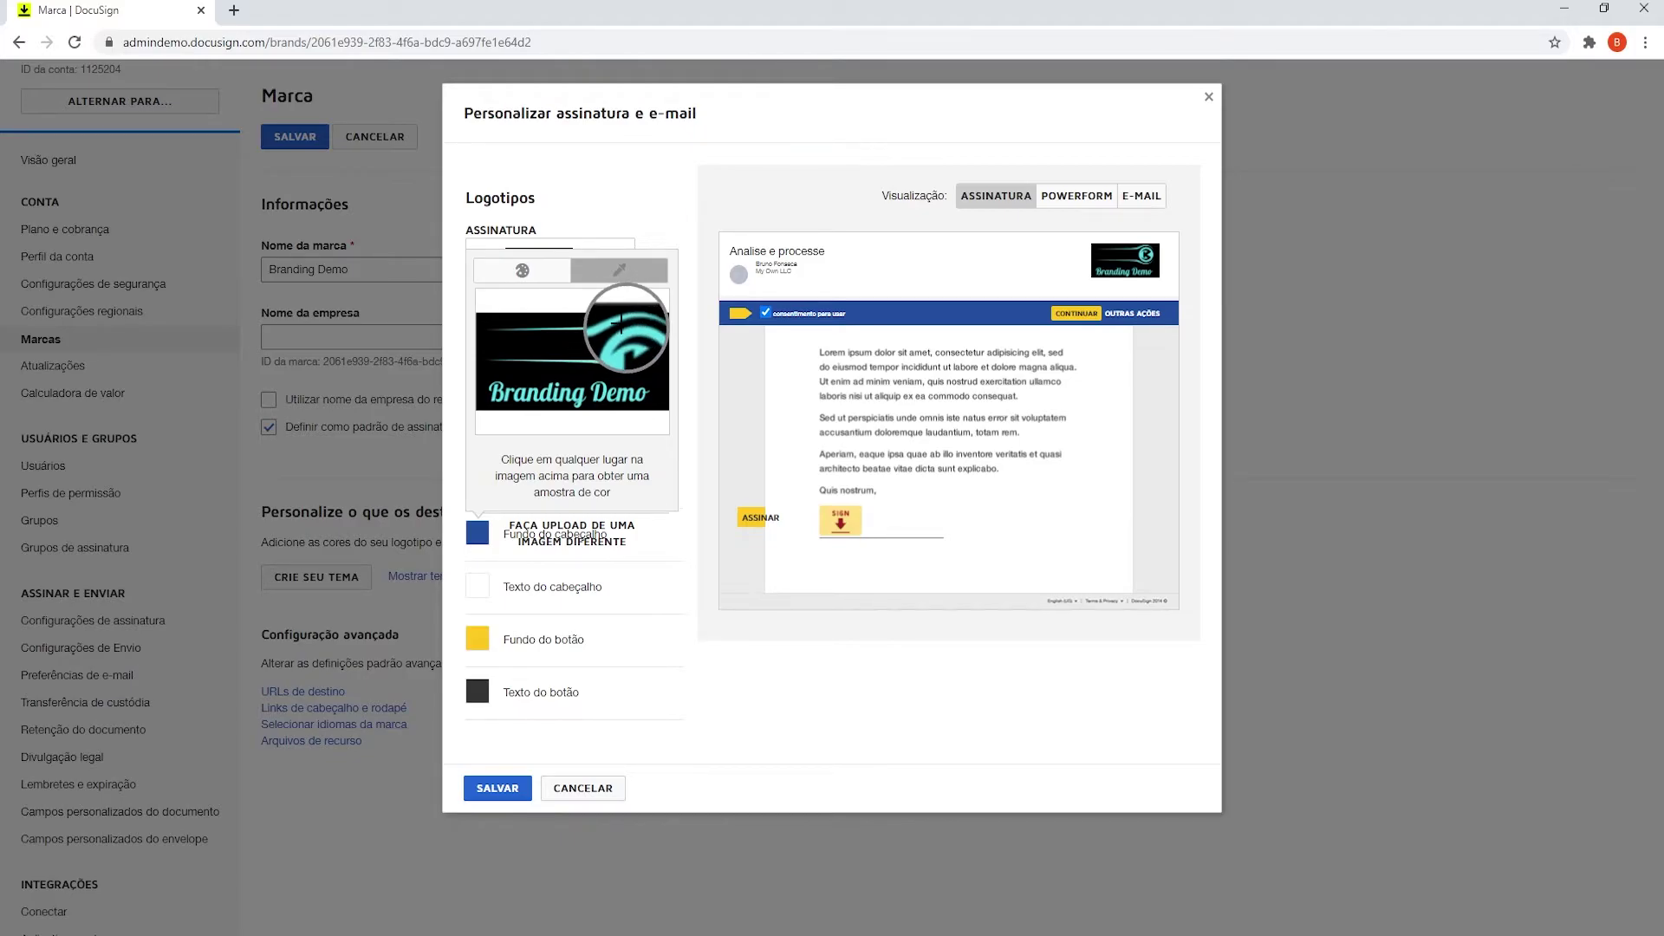
left_click(594, 324)
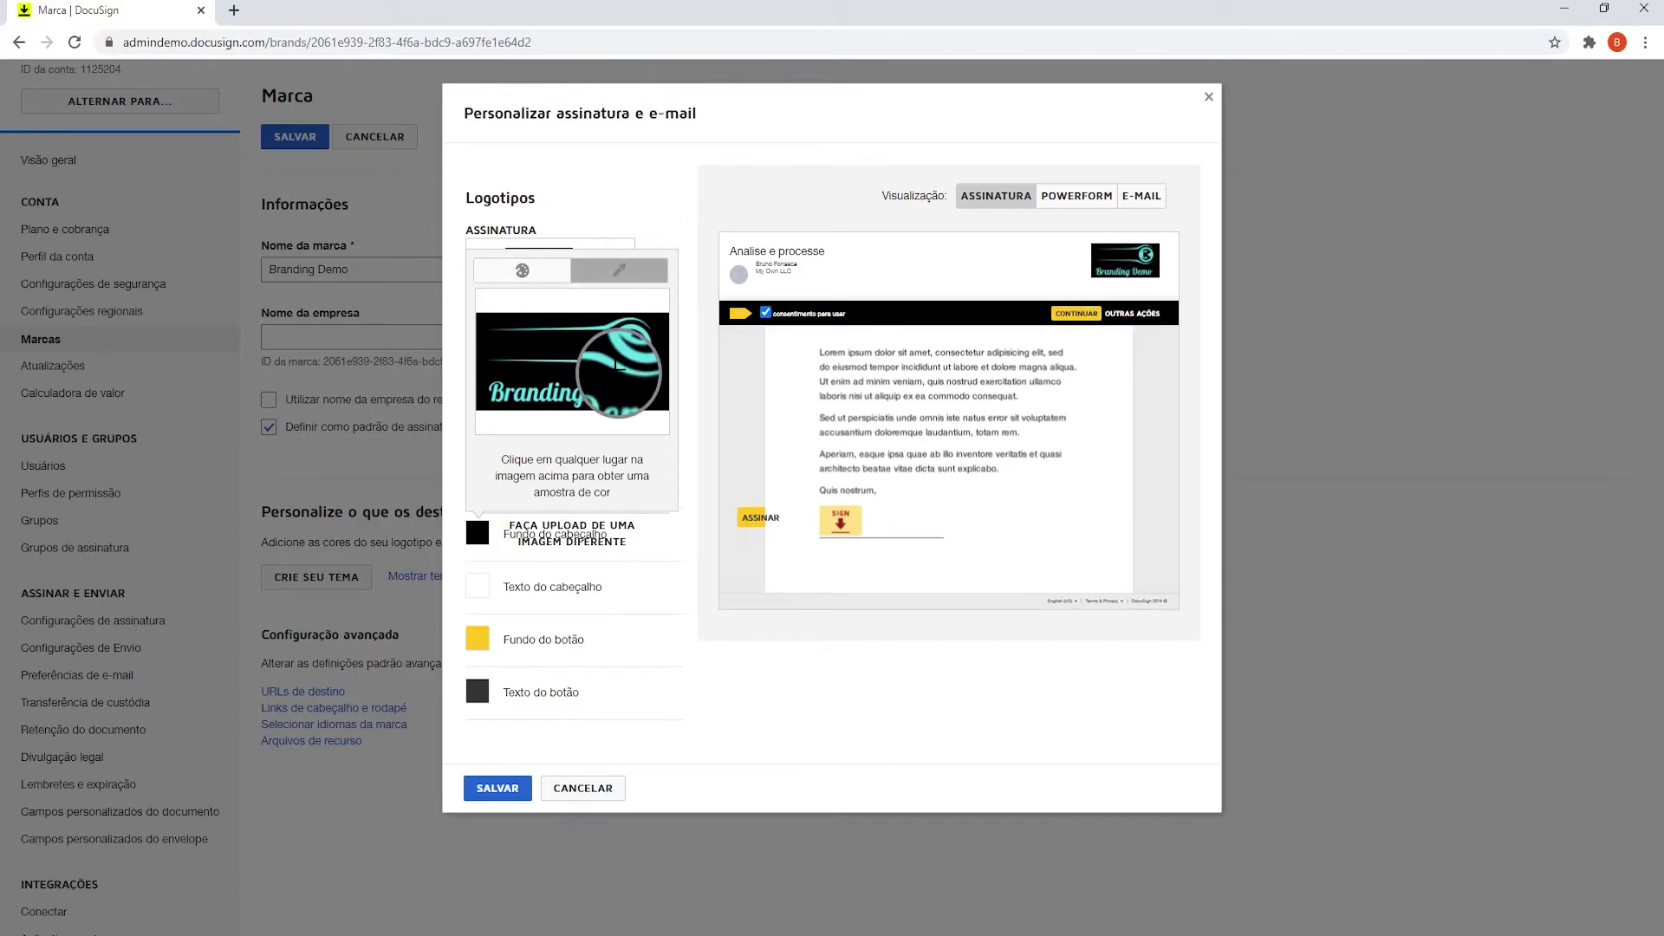
left_click(487, 588)
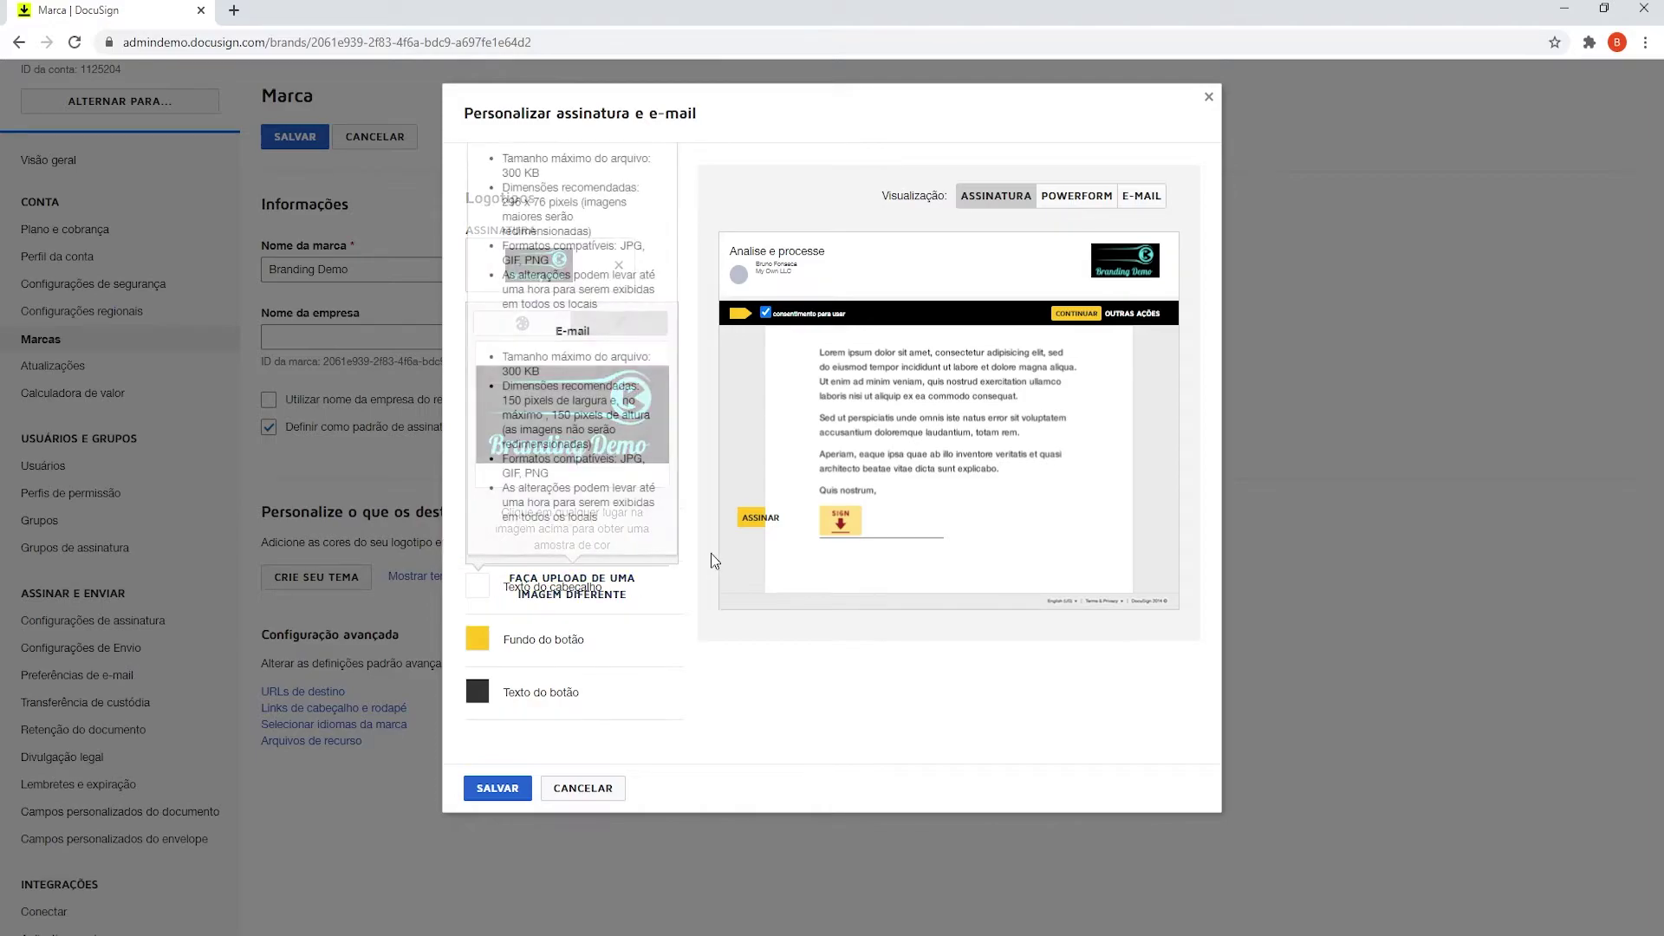
left_click(623, 383)
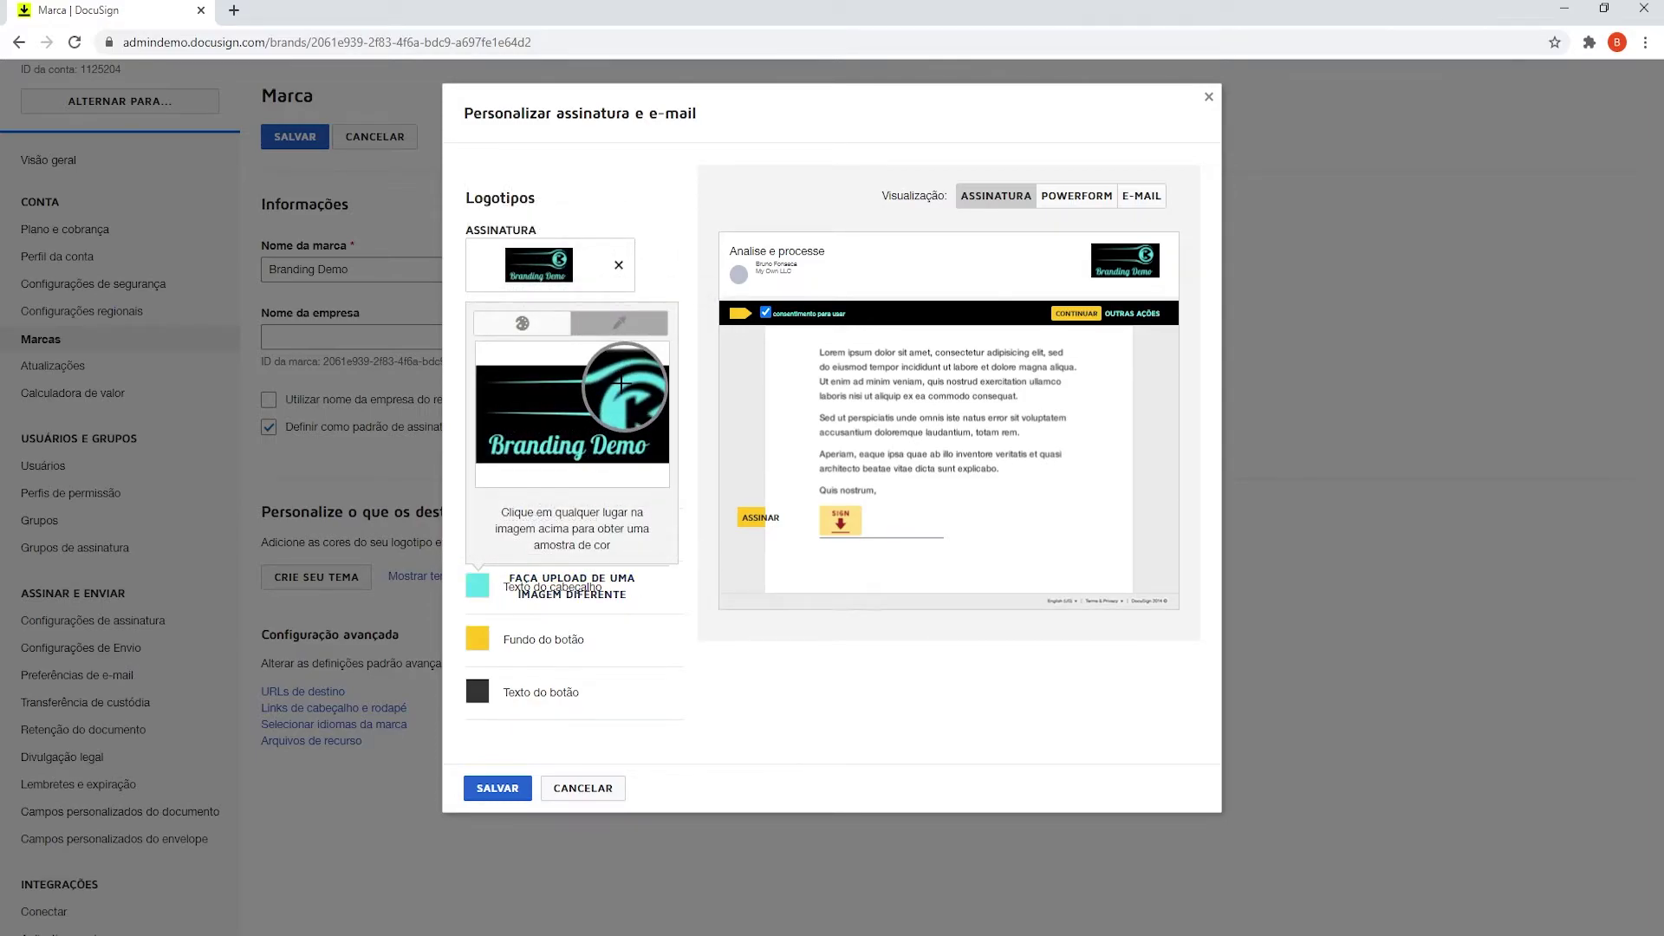
left_click(673, 631)
Sample colours from the logo to make the theme's button background turquoise and button text black.
left_click(476, 644)
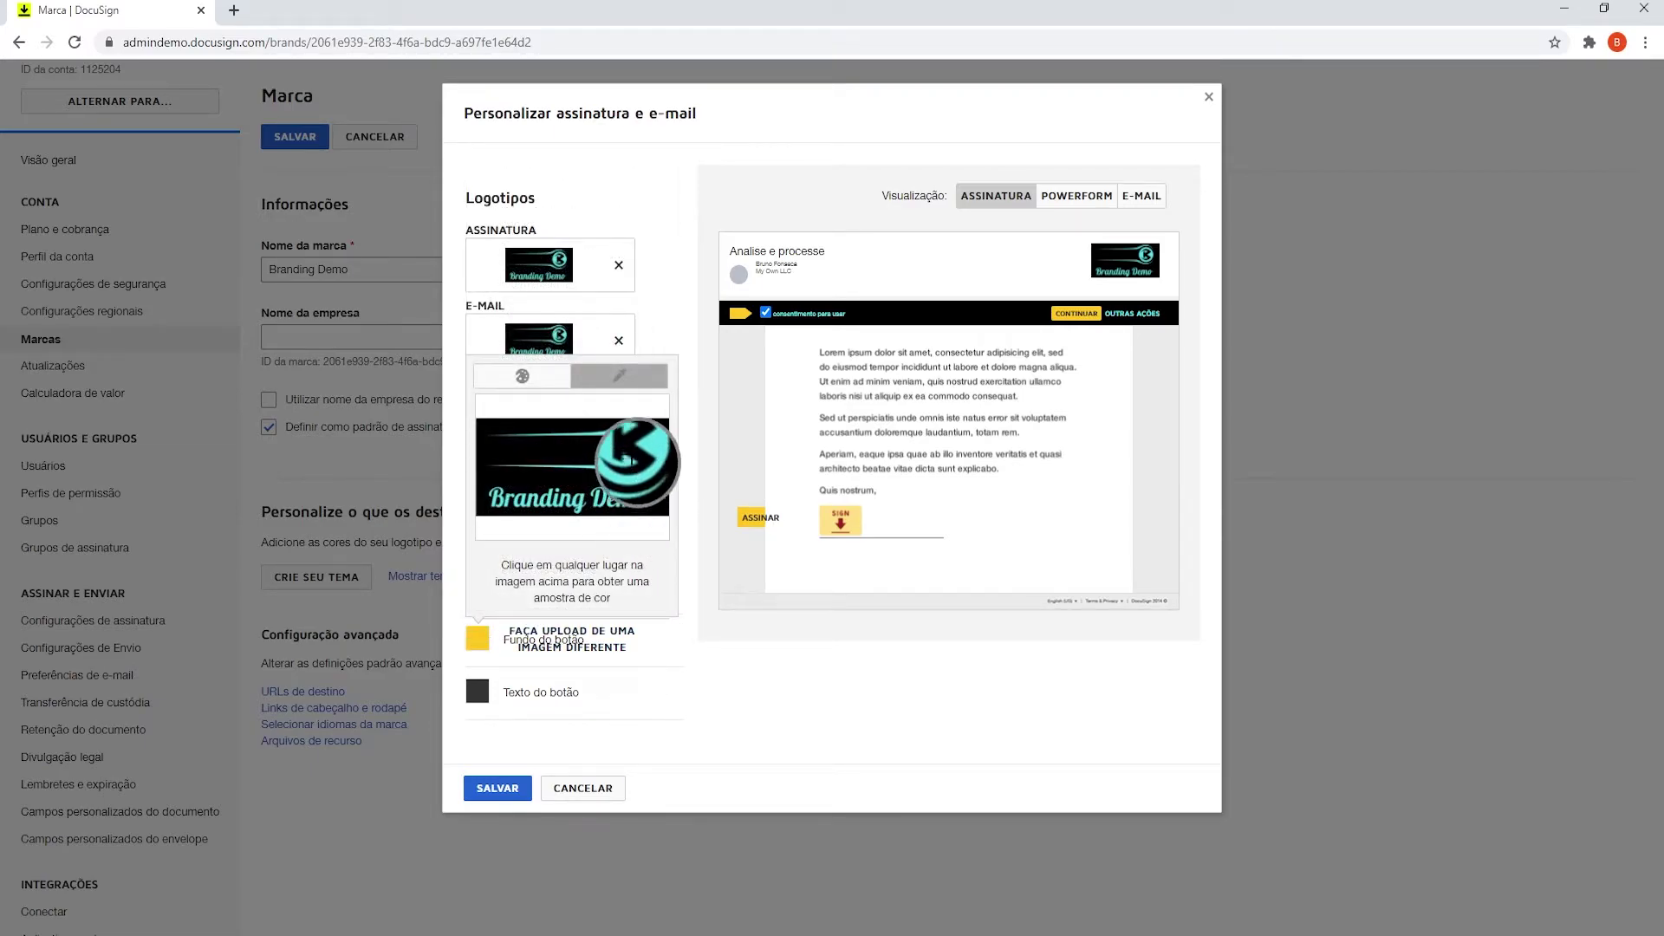
left_click(615, 448)
left_click(477, 691)
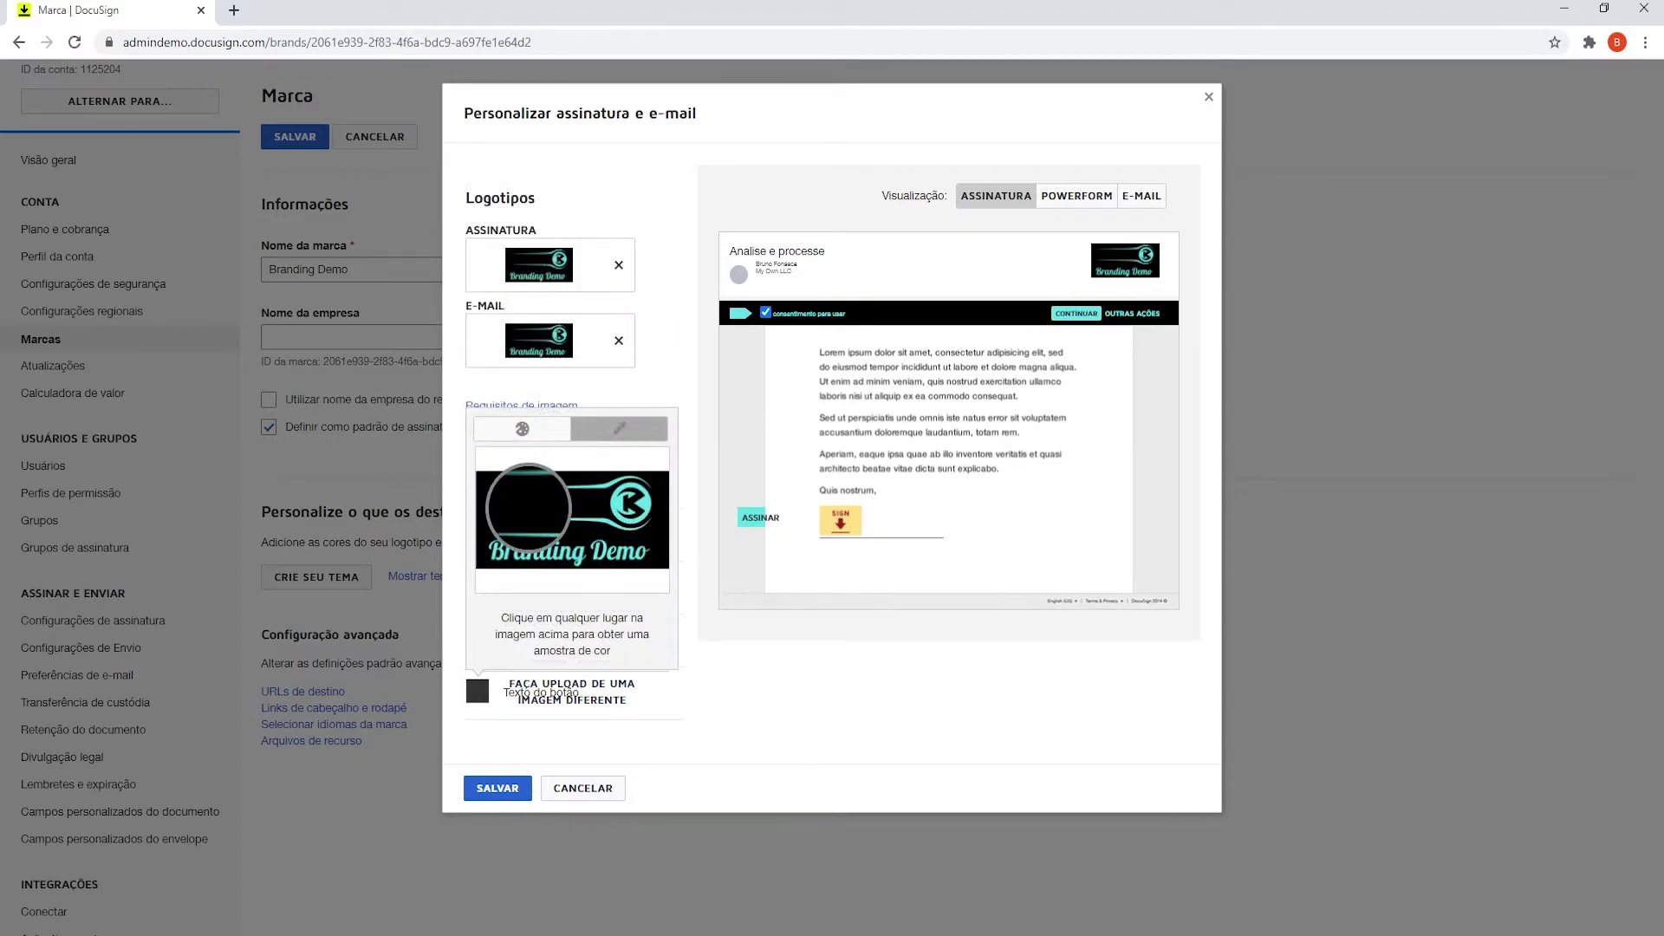
left_click(525, 512)
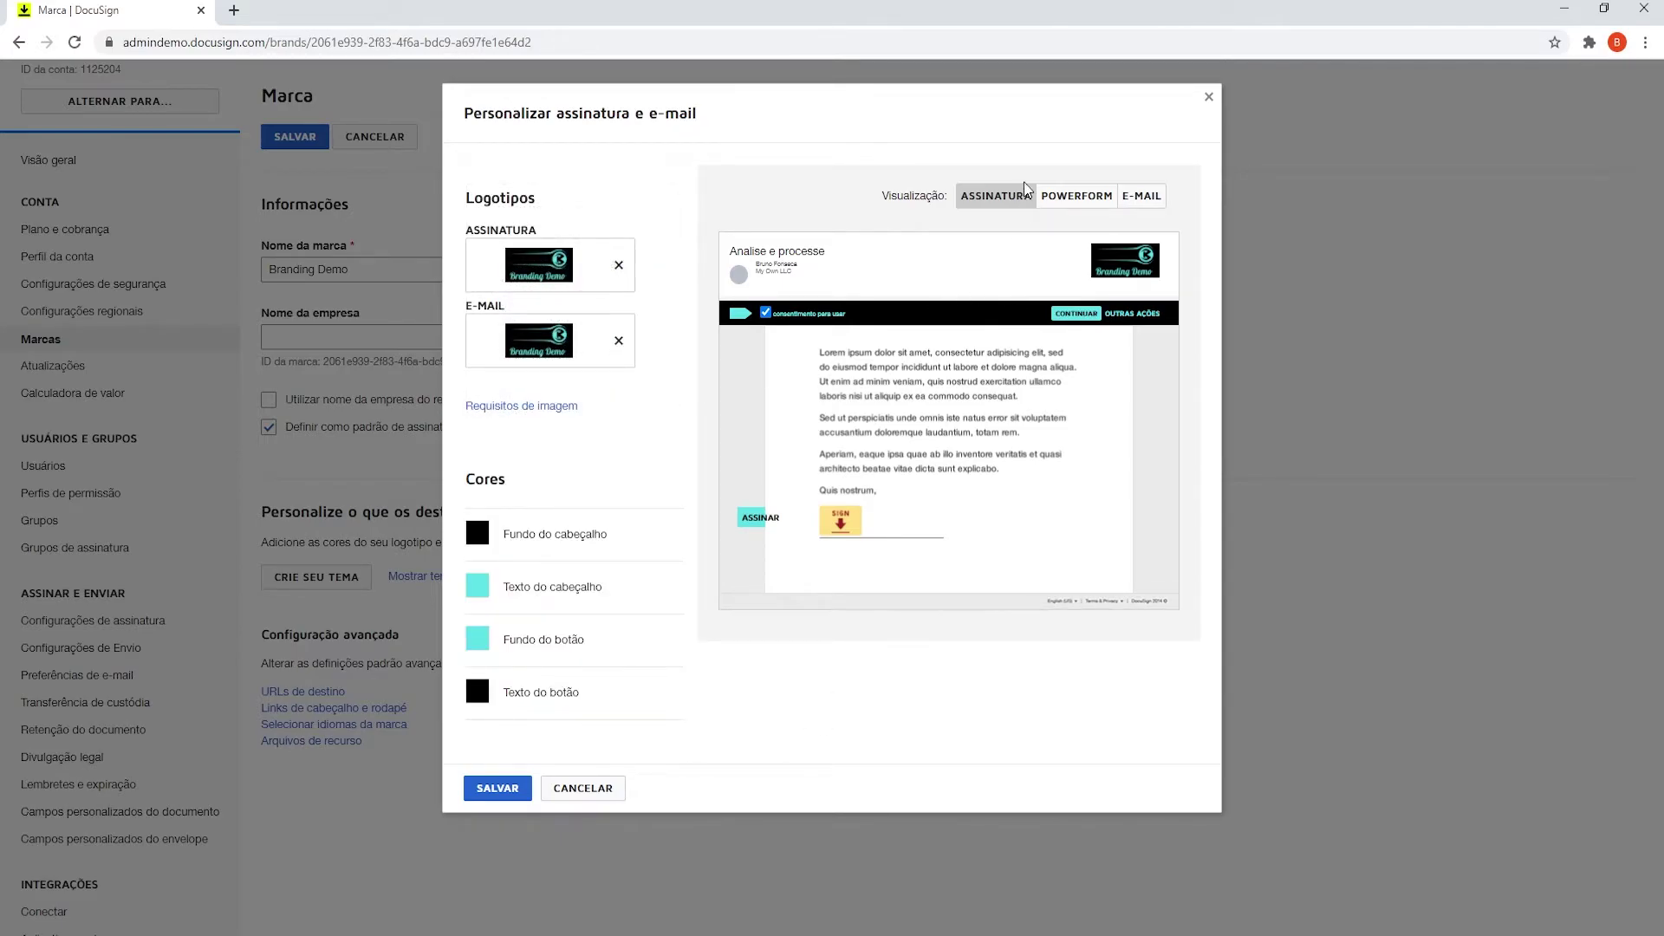
Preview the customized theme for PowerForm and e-mail, and save both the theme and the brand.
left_click(1053, 202)
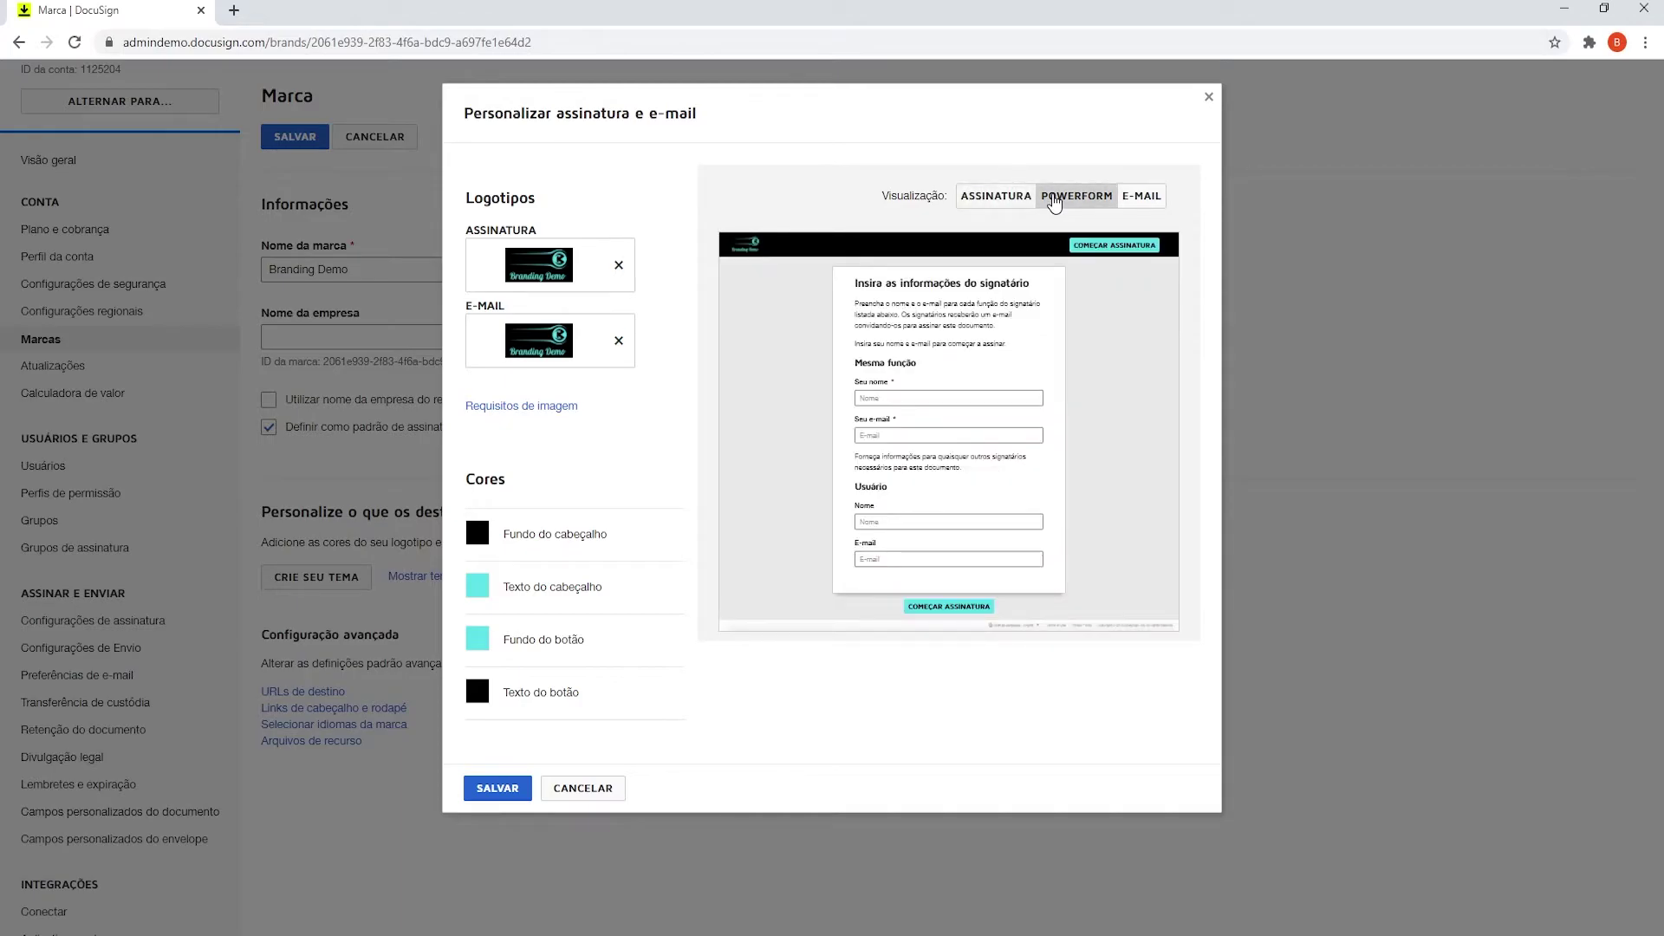
left_click(1137, 201)
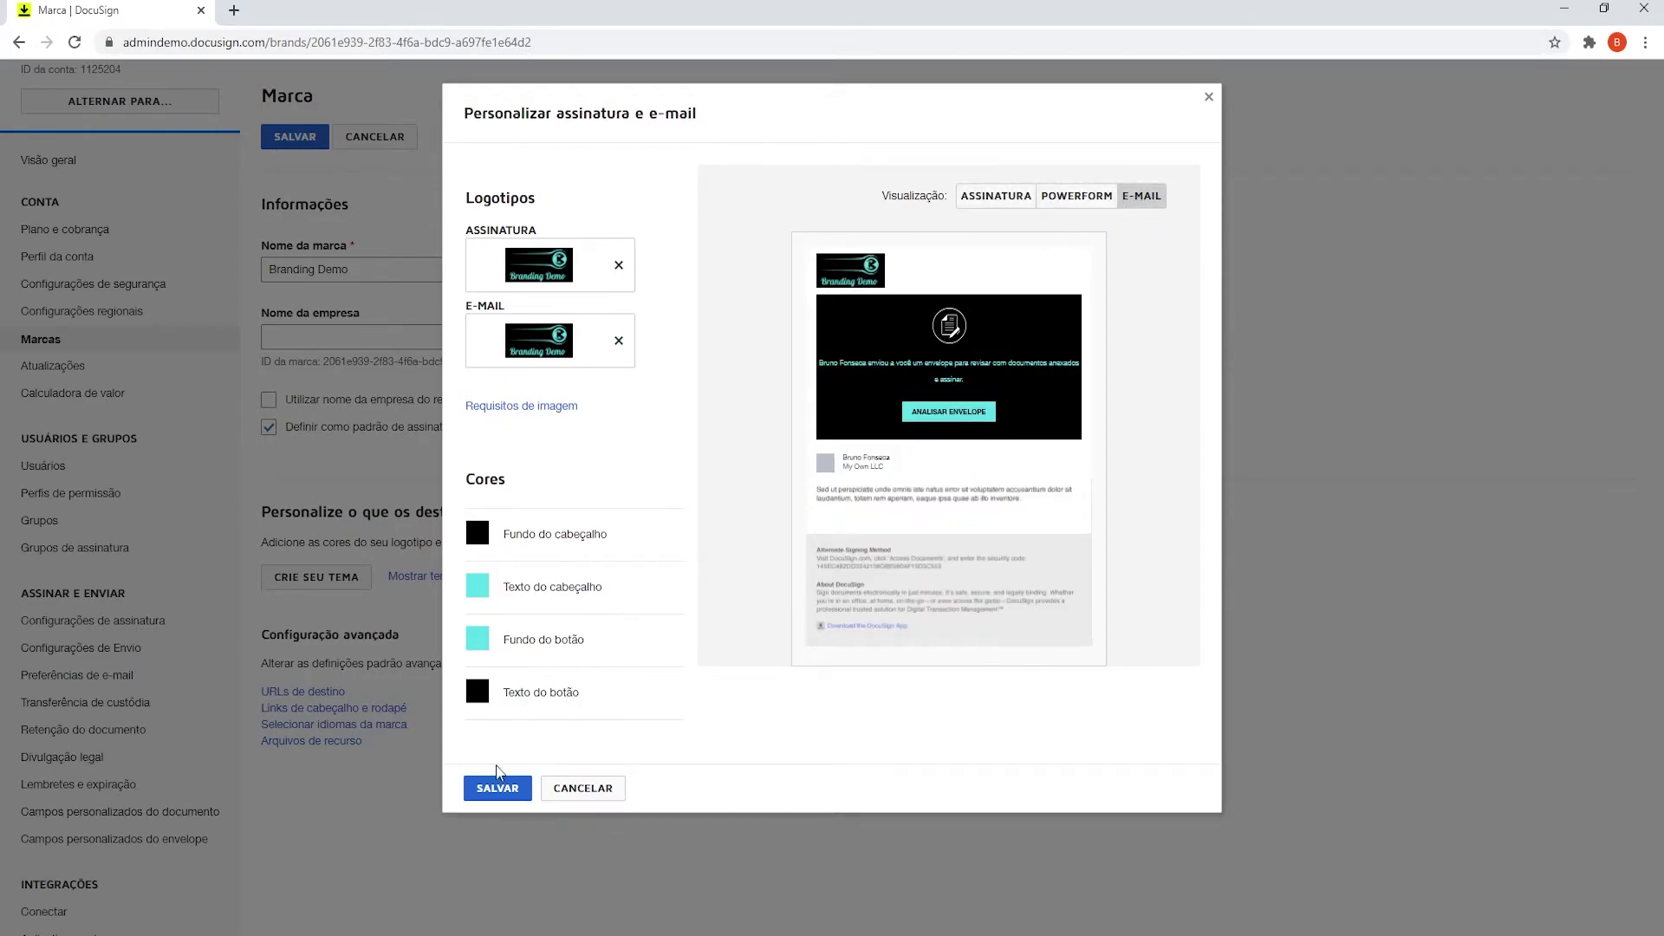
left_click(497, 791)
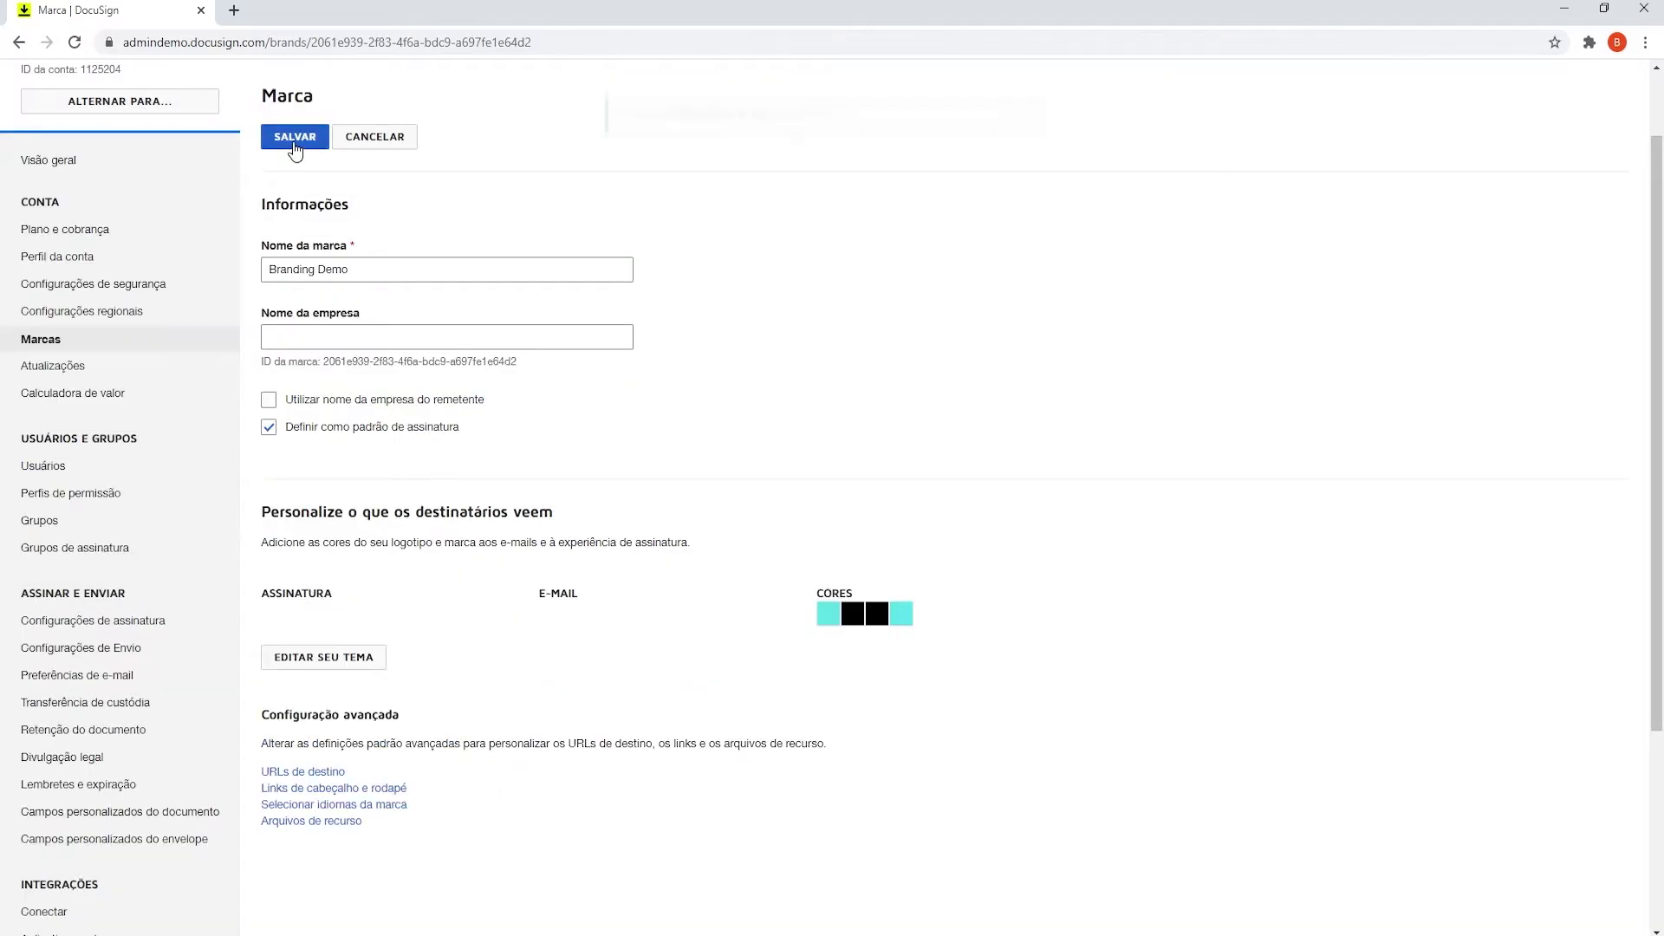
left_click(293, 140)
left_click(293, 142)
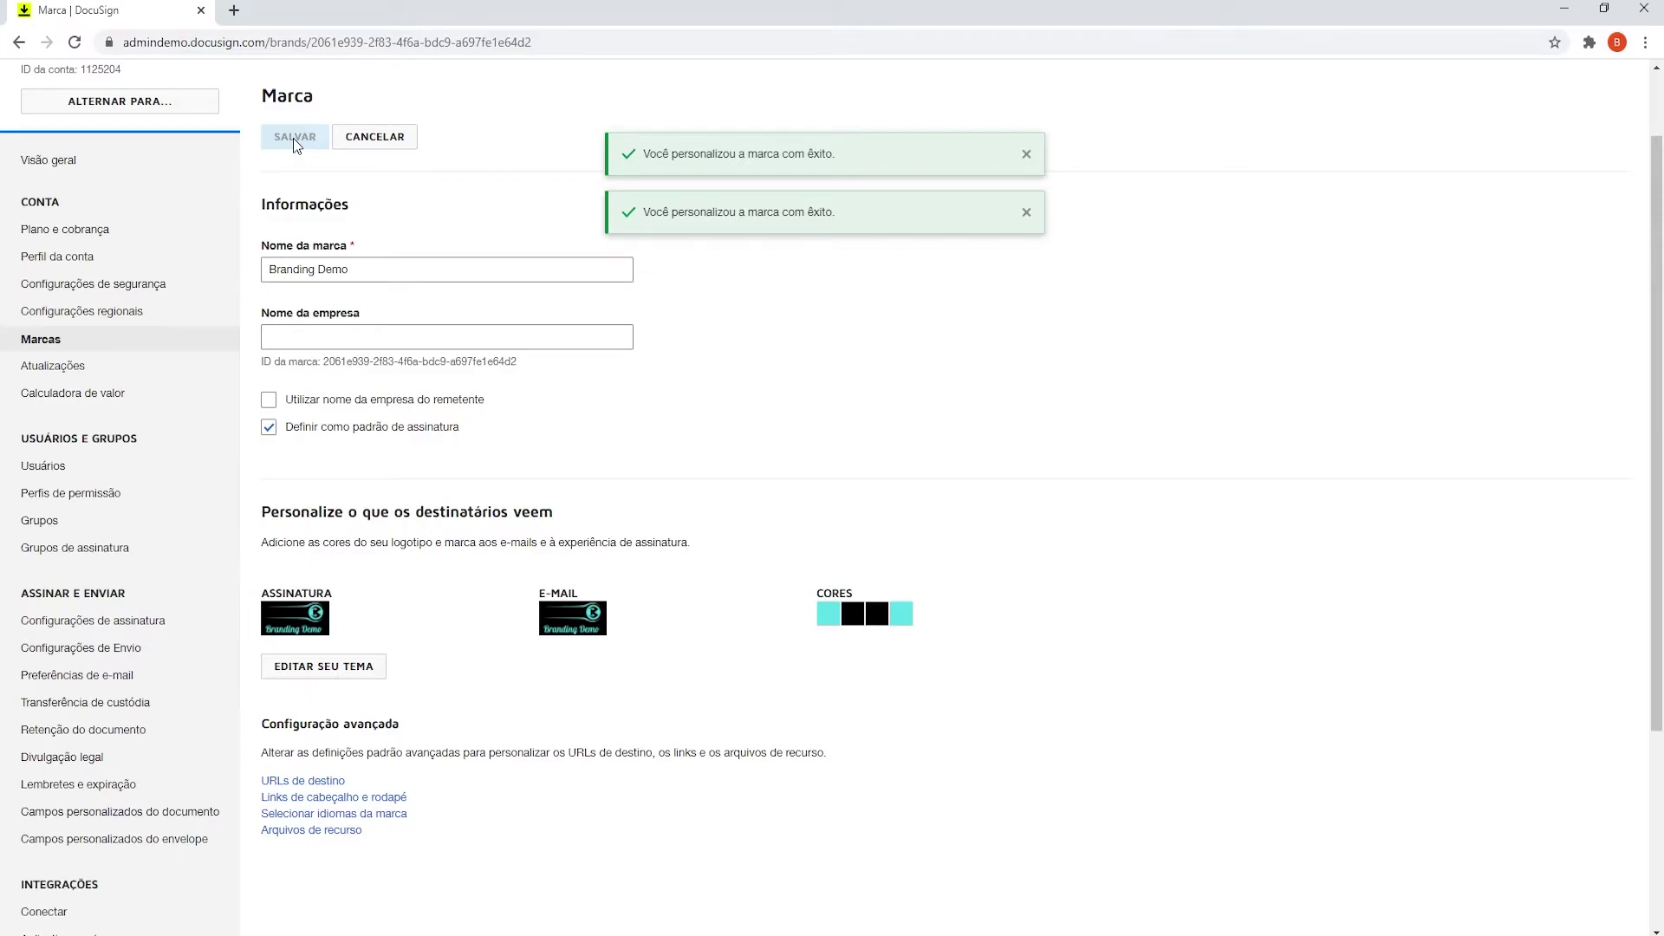
scroll(293, 138, "up", 1)
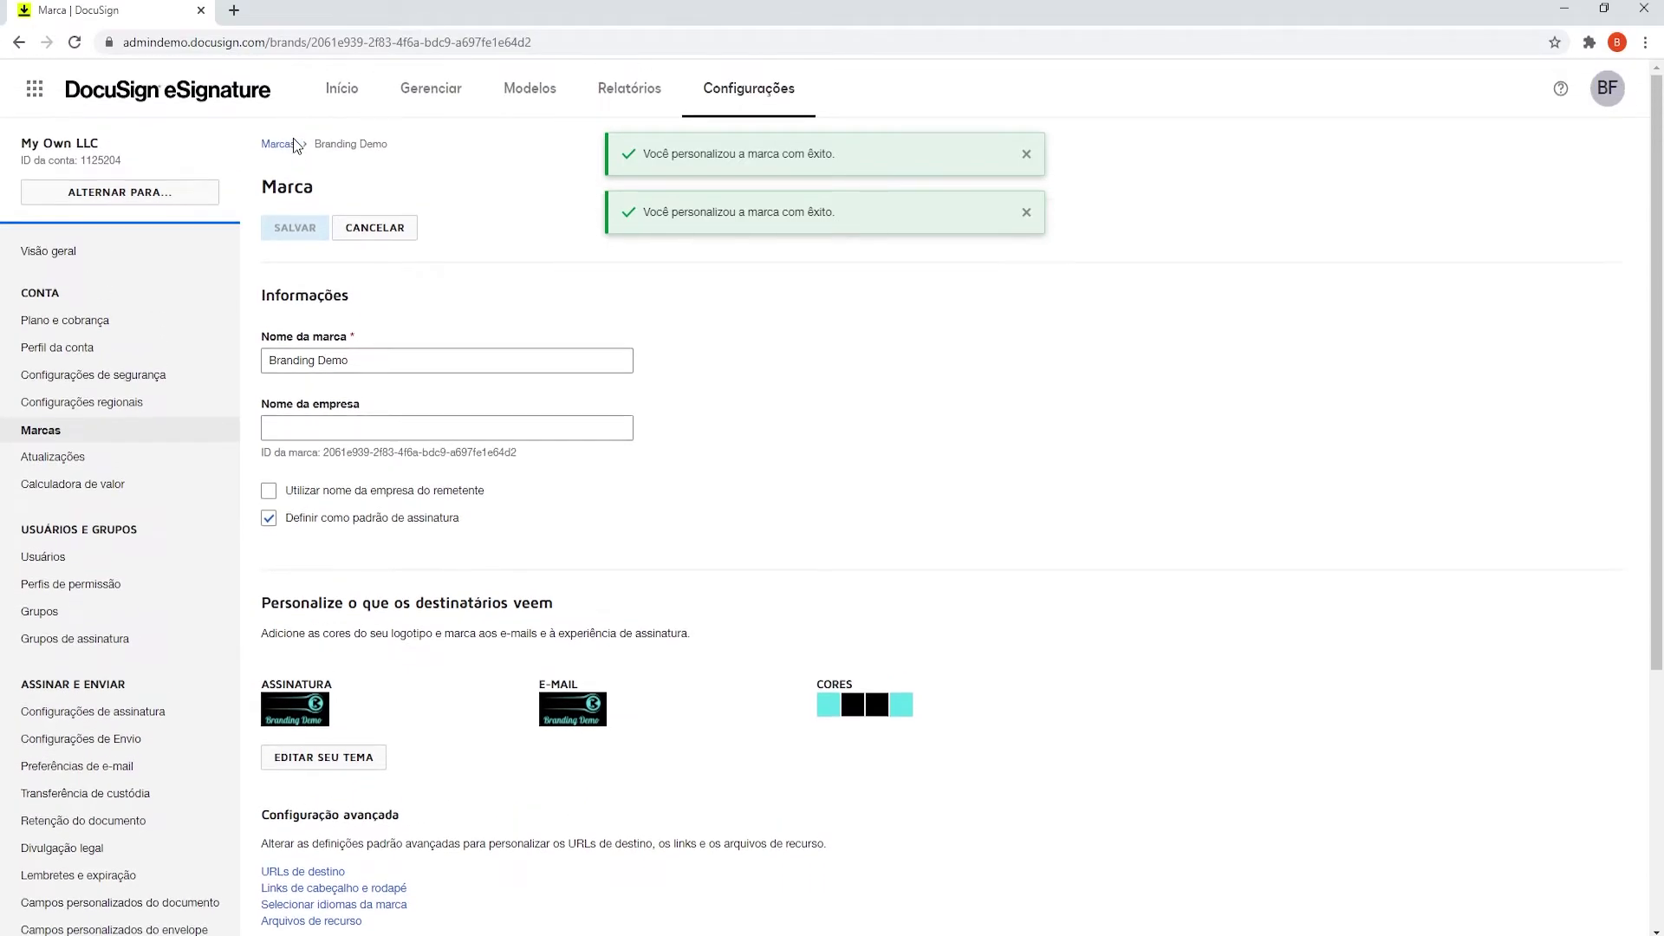
Customize the sending brand with the logo for sending and e-mail, a black banner background and turquoise action and main buttons, and apply it.
left_click(42, 437)
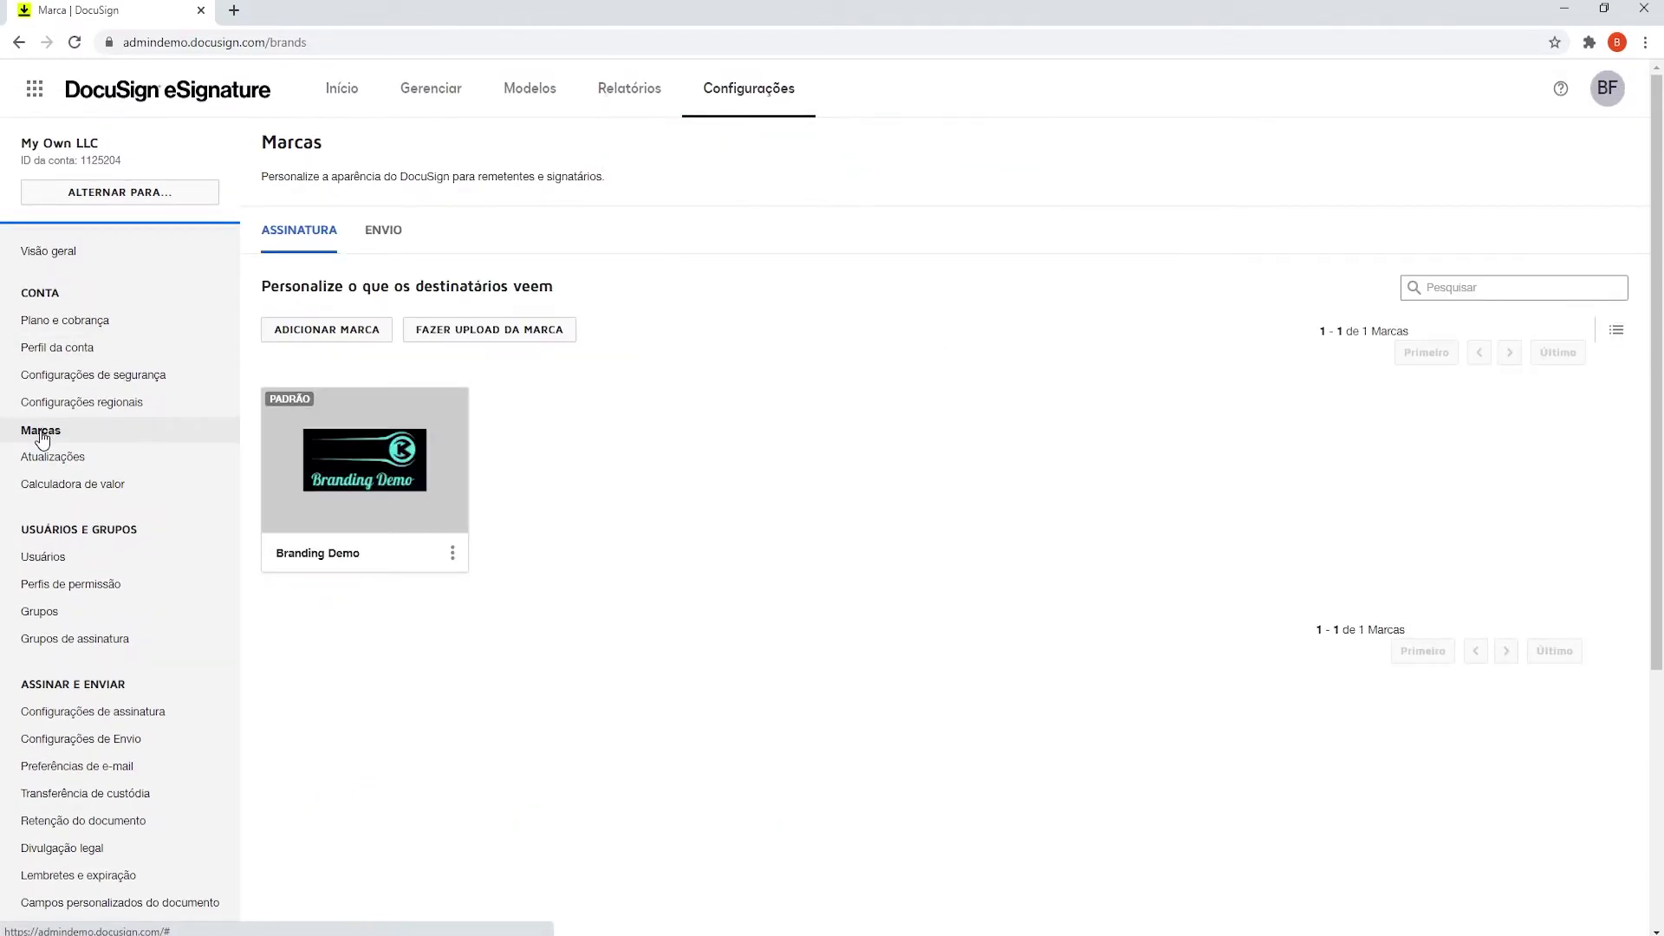
left_click(390, 235)
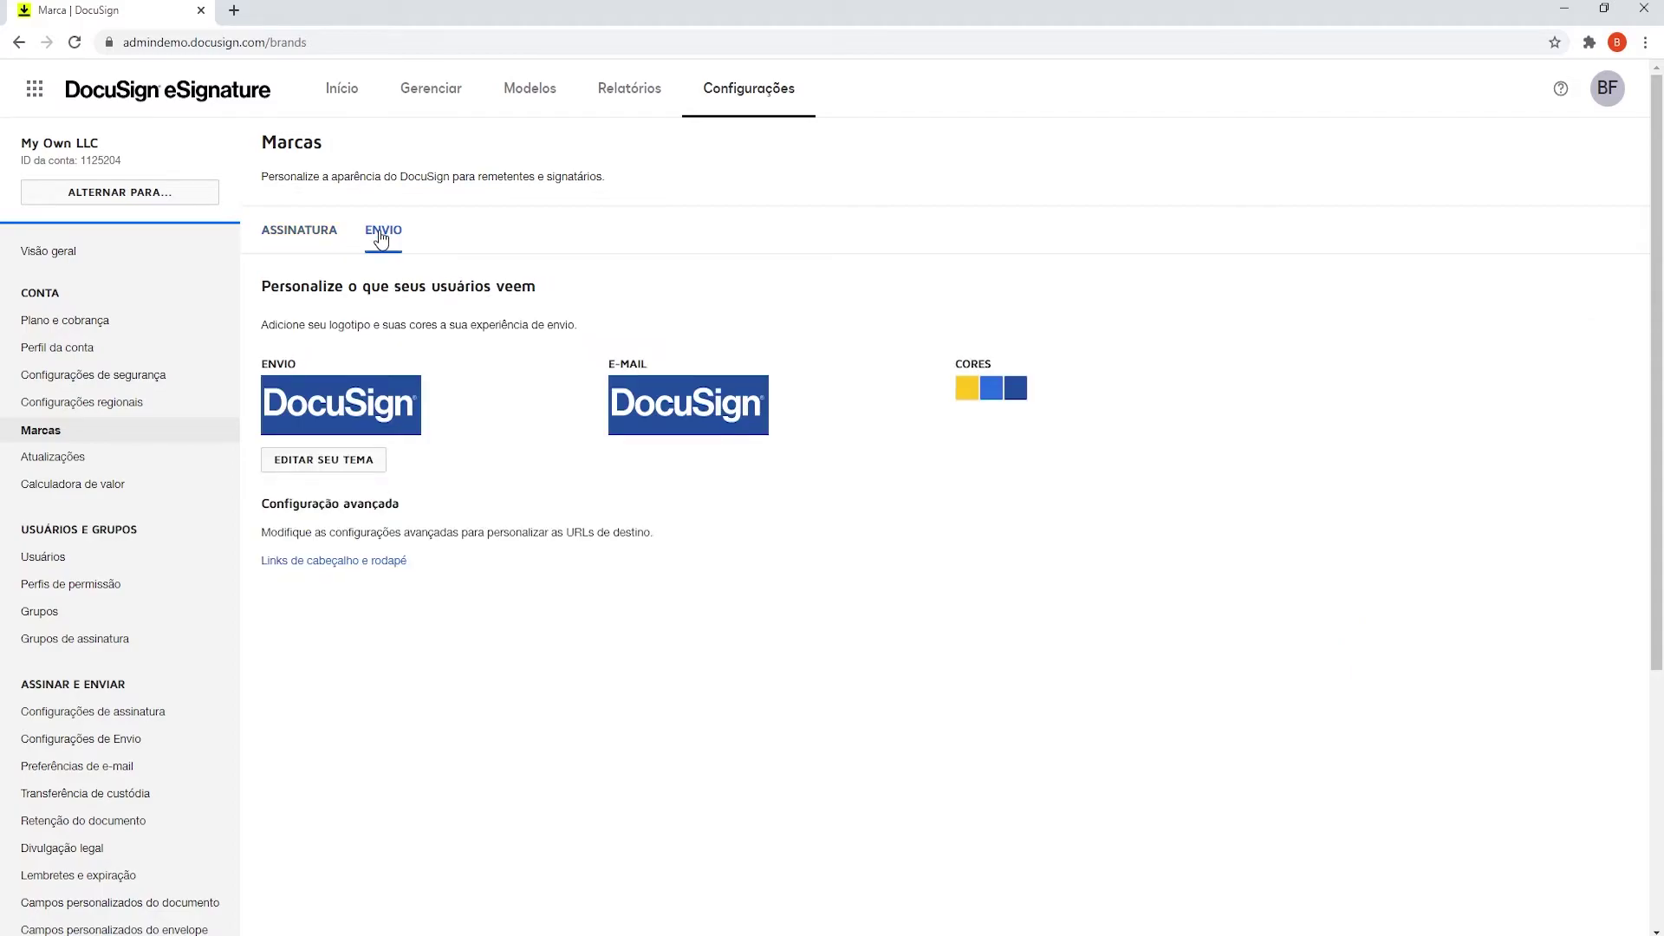
left_click(304, 471)
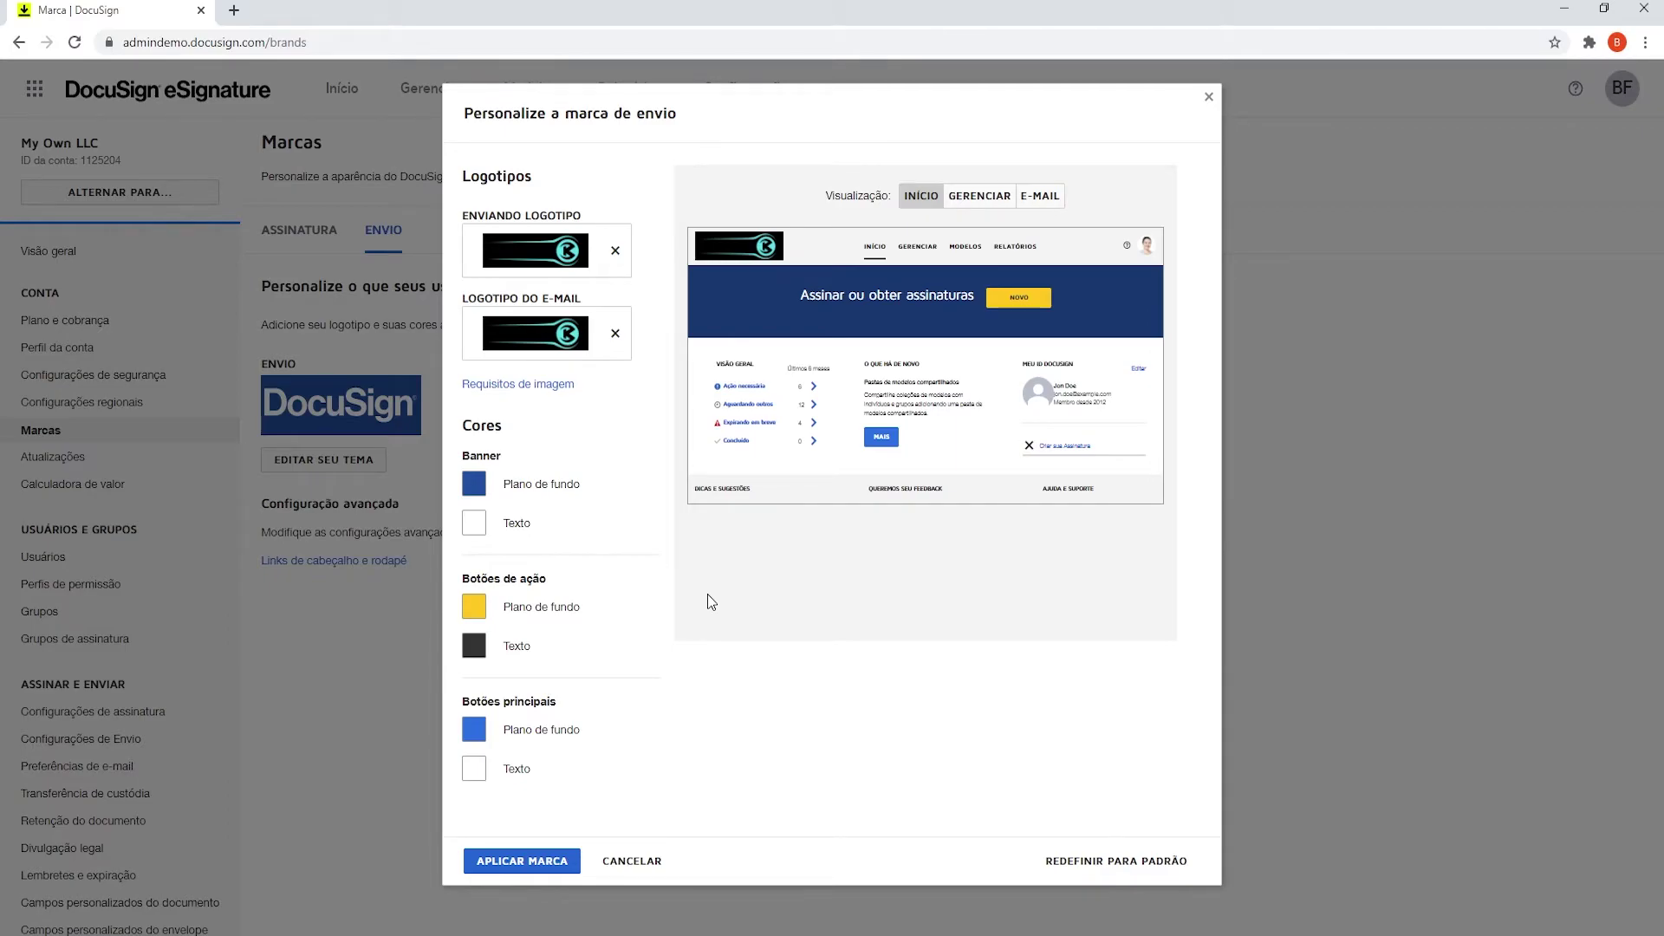
left_click(474, 483)
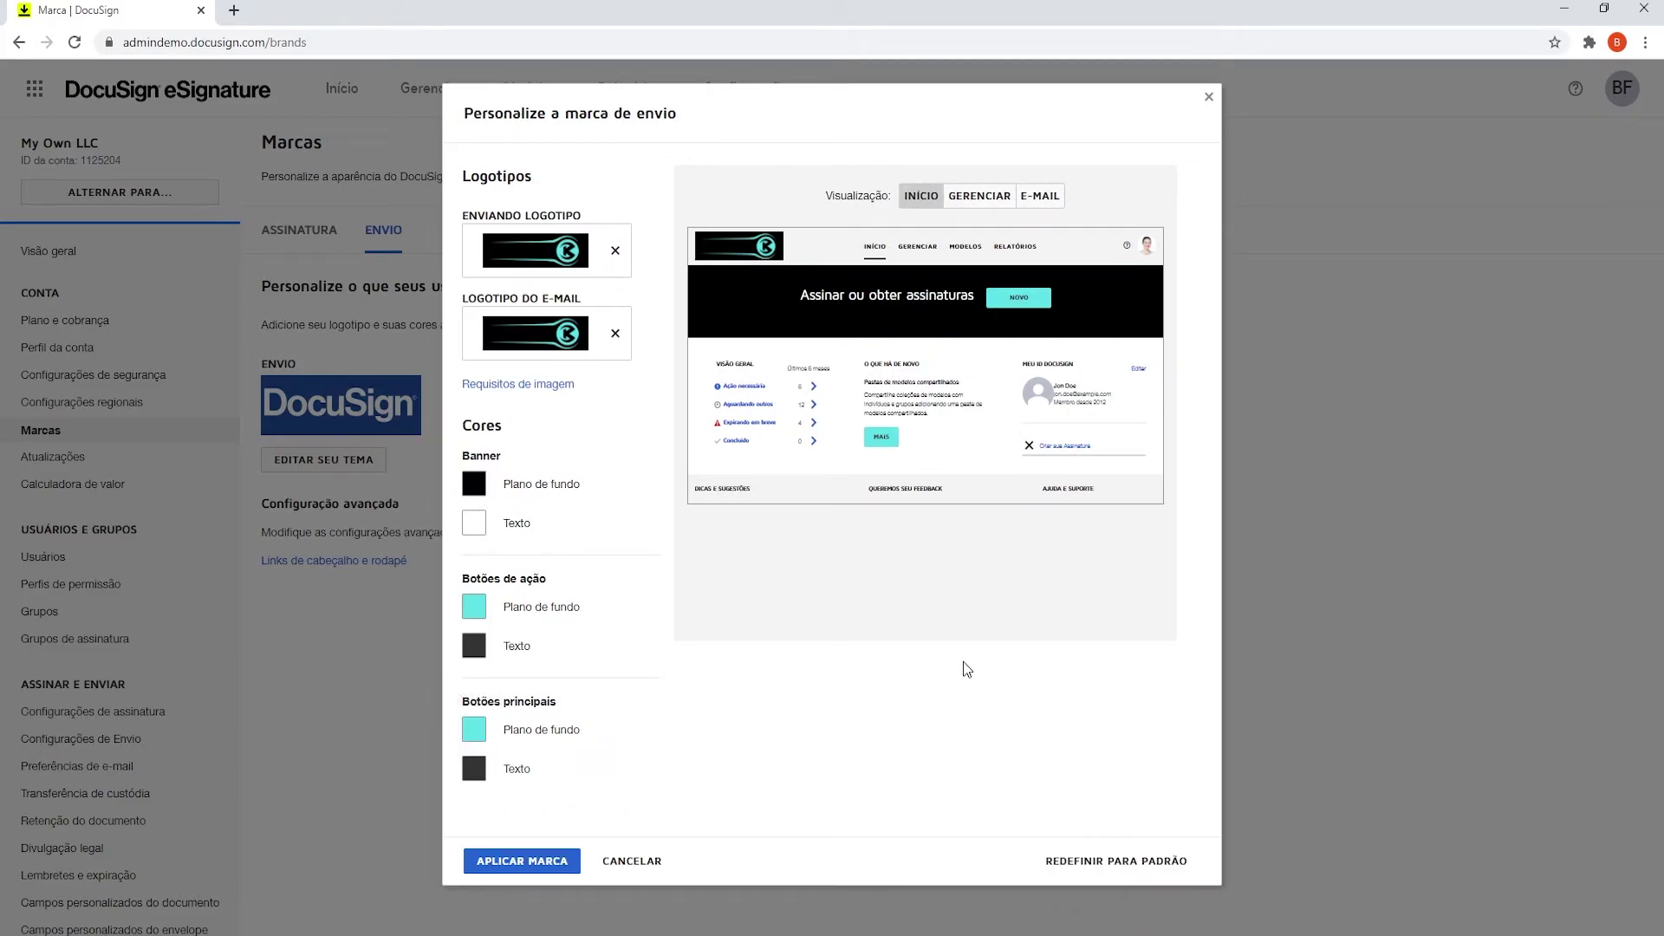
left_click(522, 860)
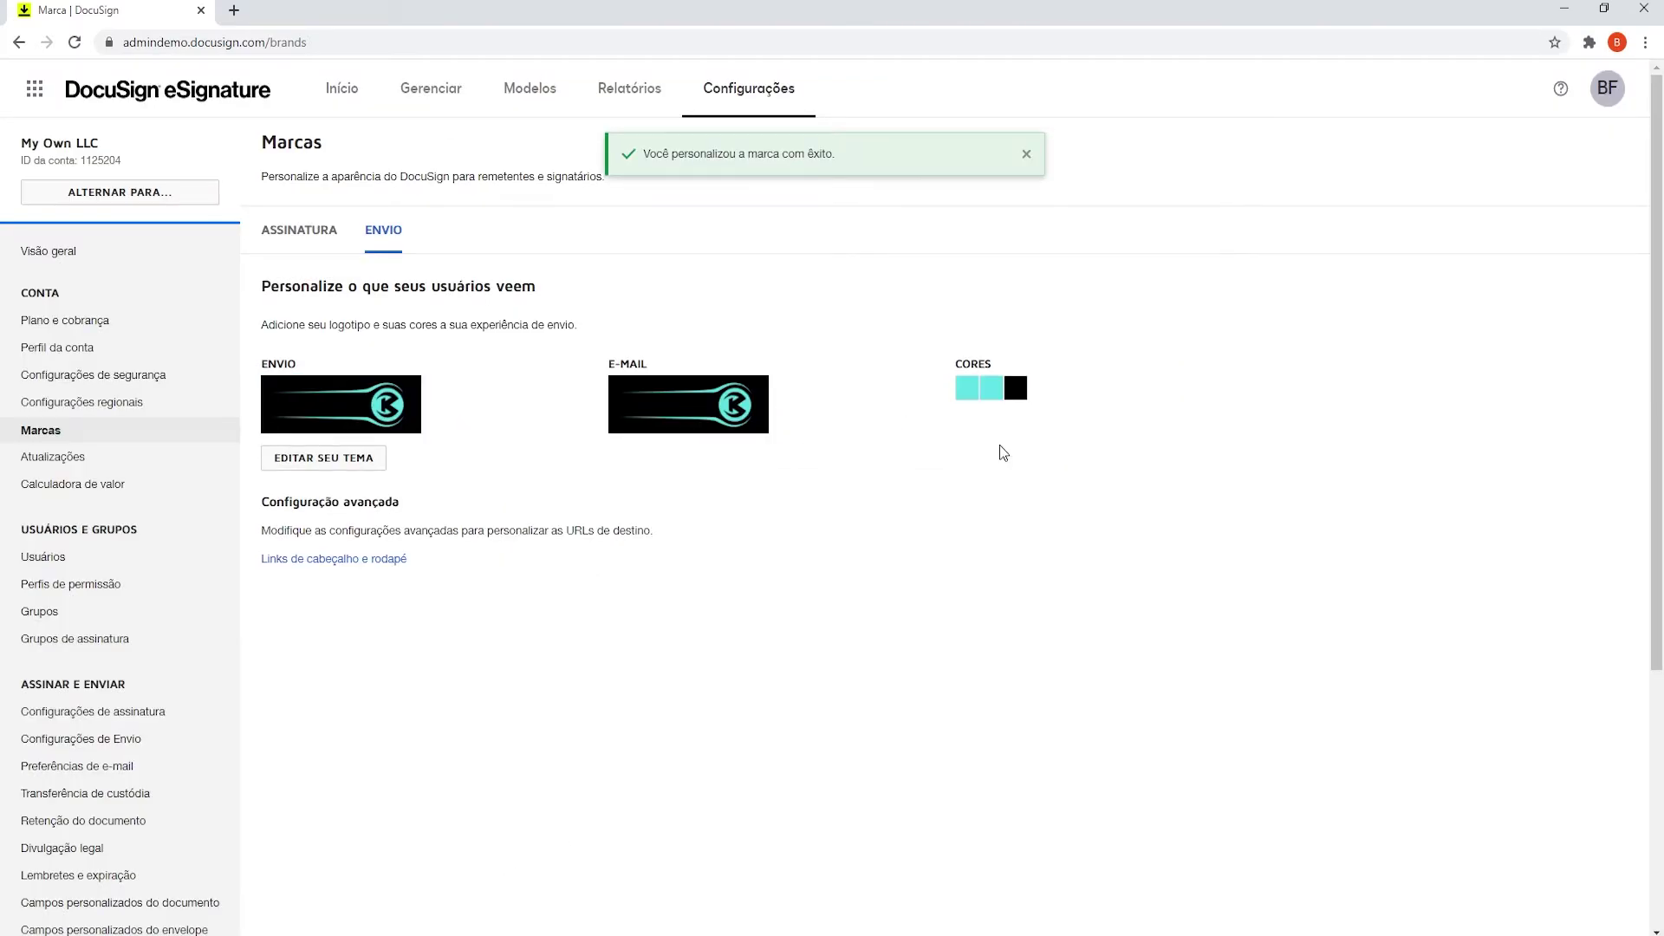
left_click(1026, 154)
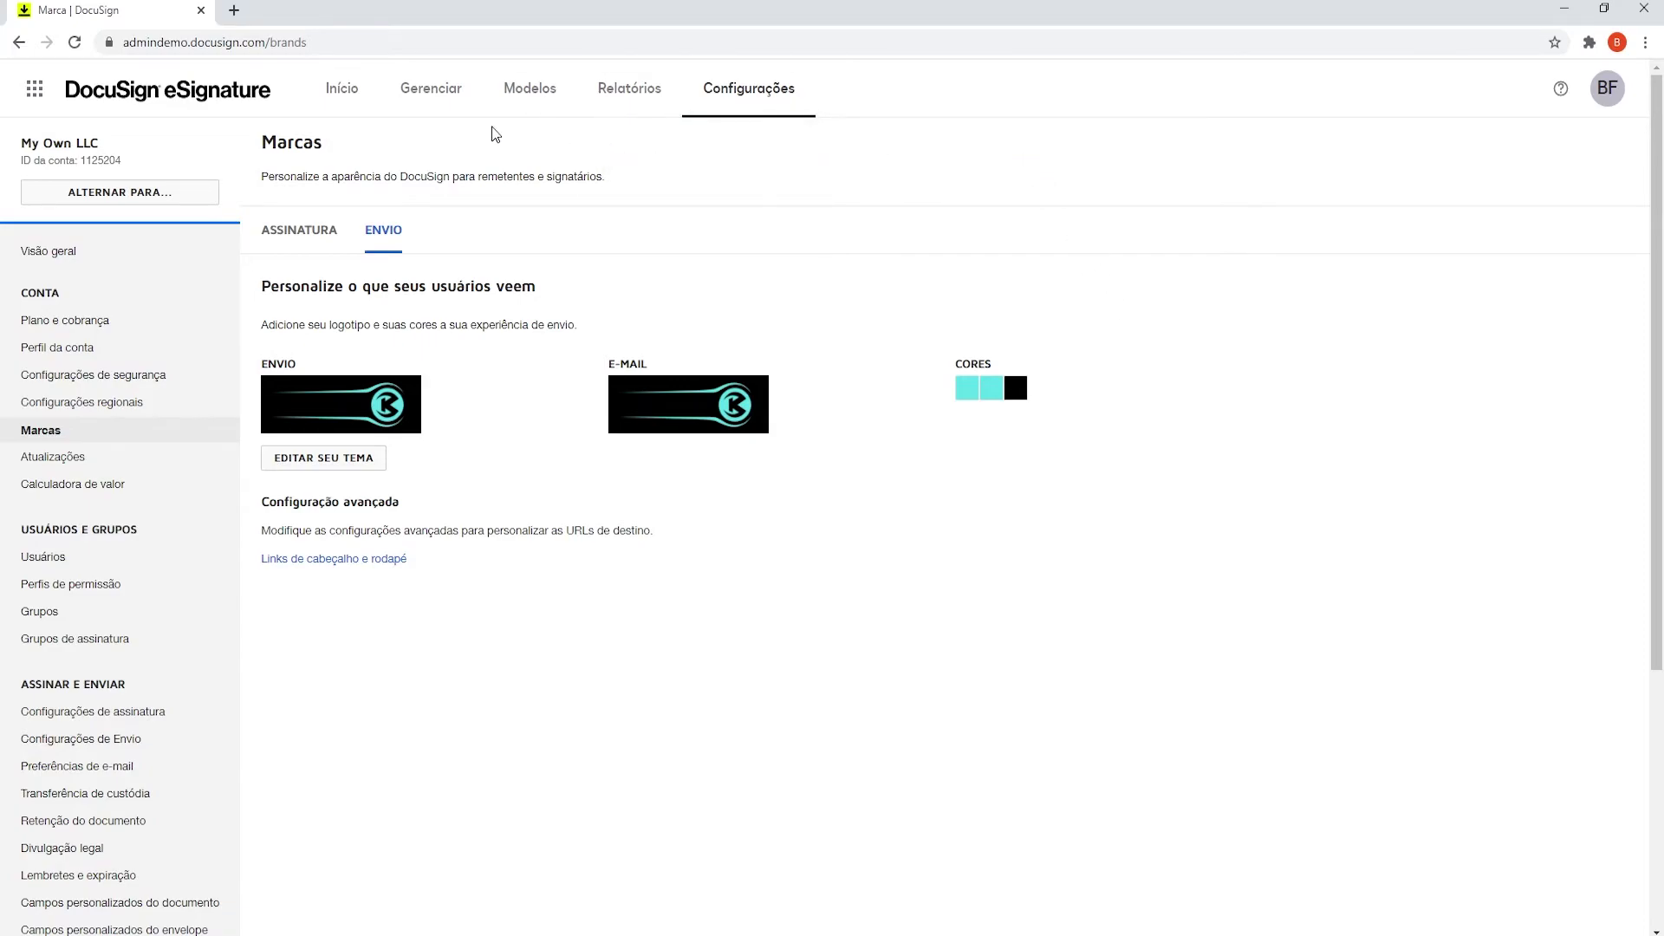
Check the applied sending brand on the home page and open the envelope management page.
left_click(343, 93)
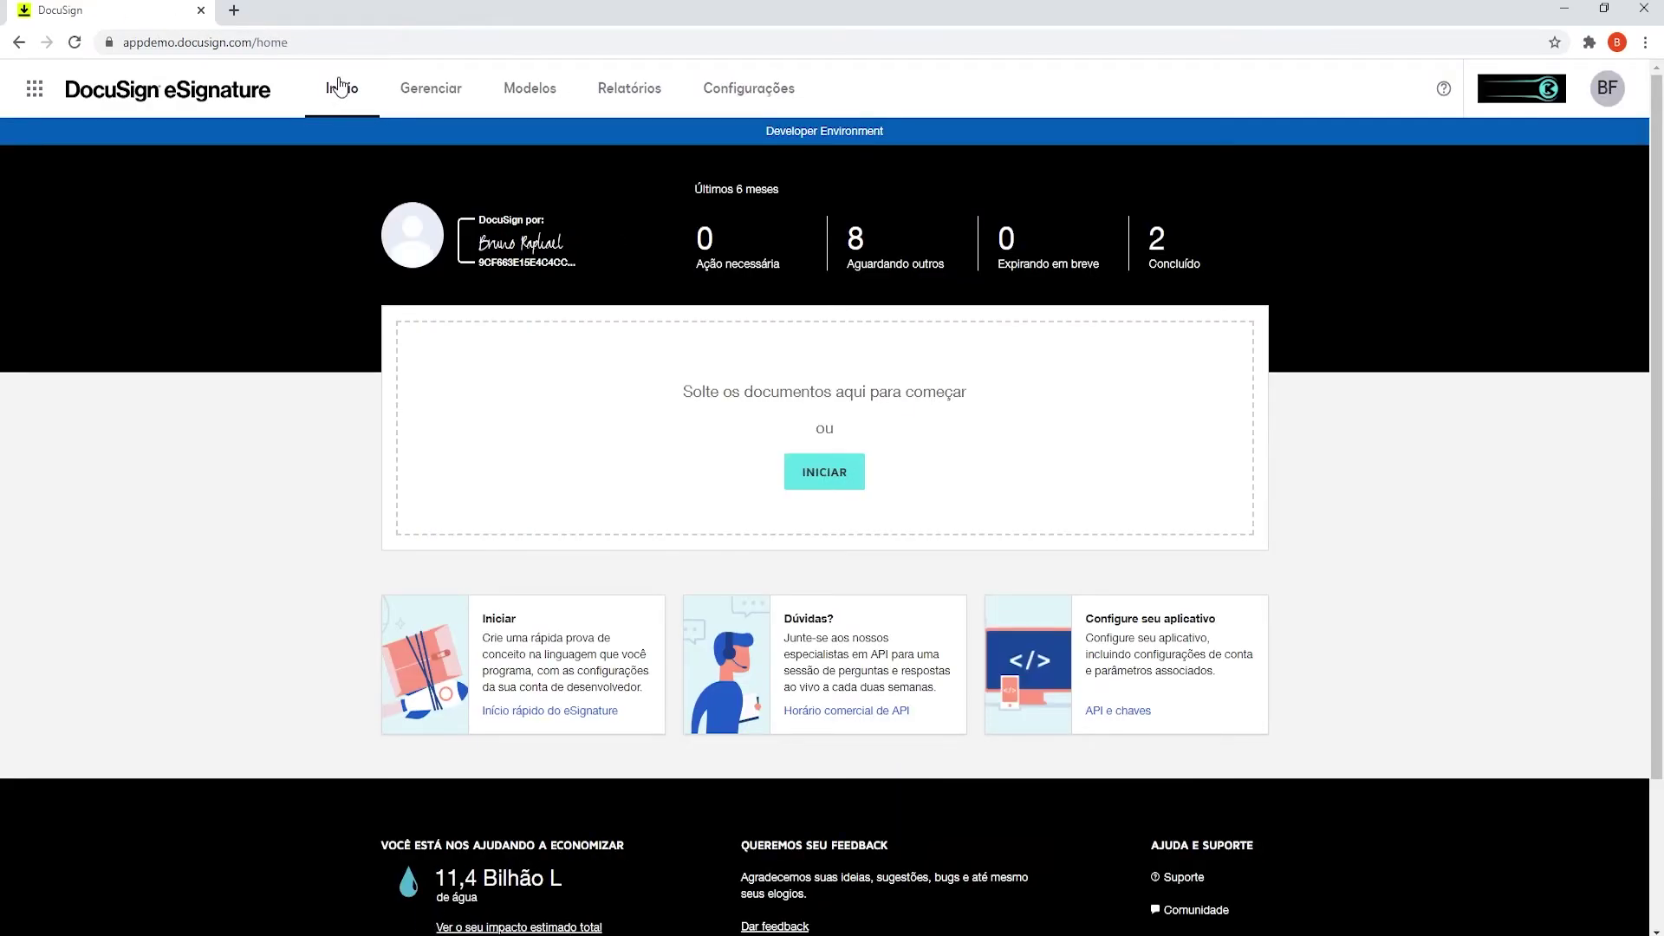
left_click(447, 96)
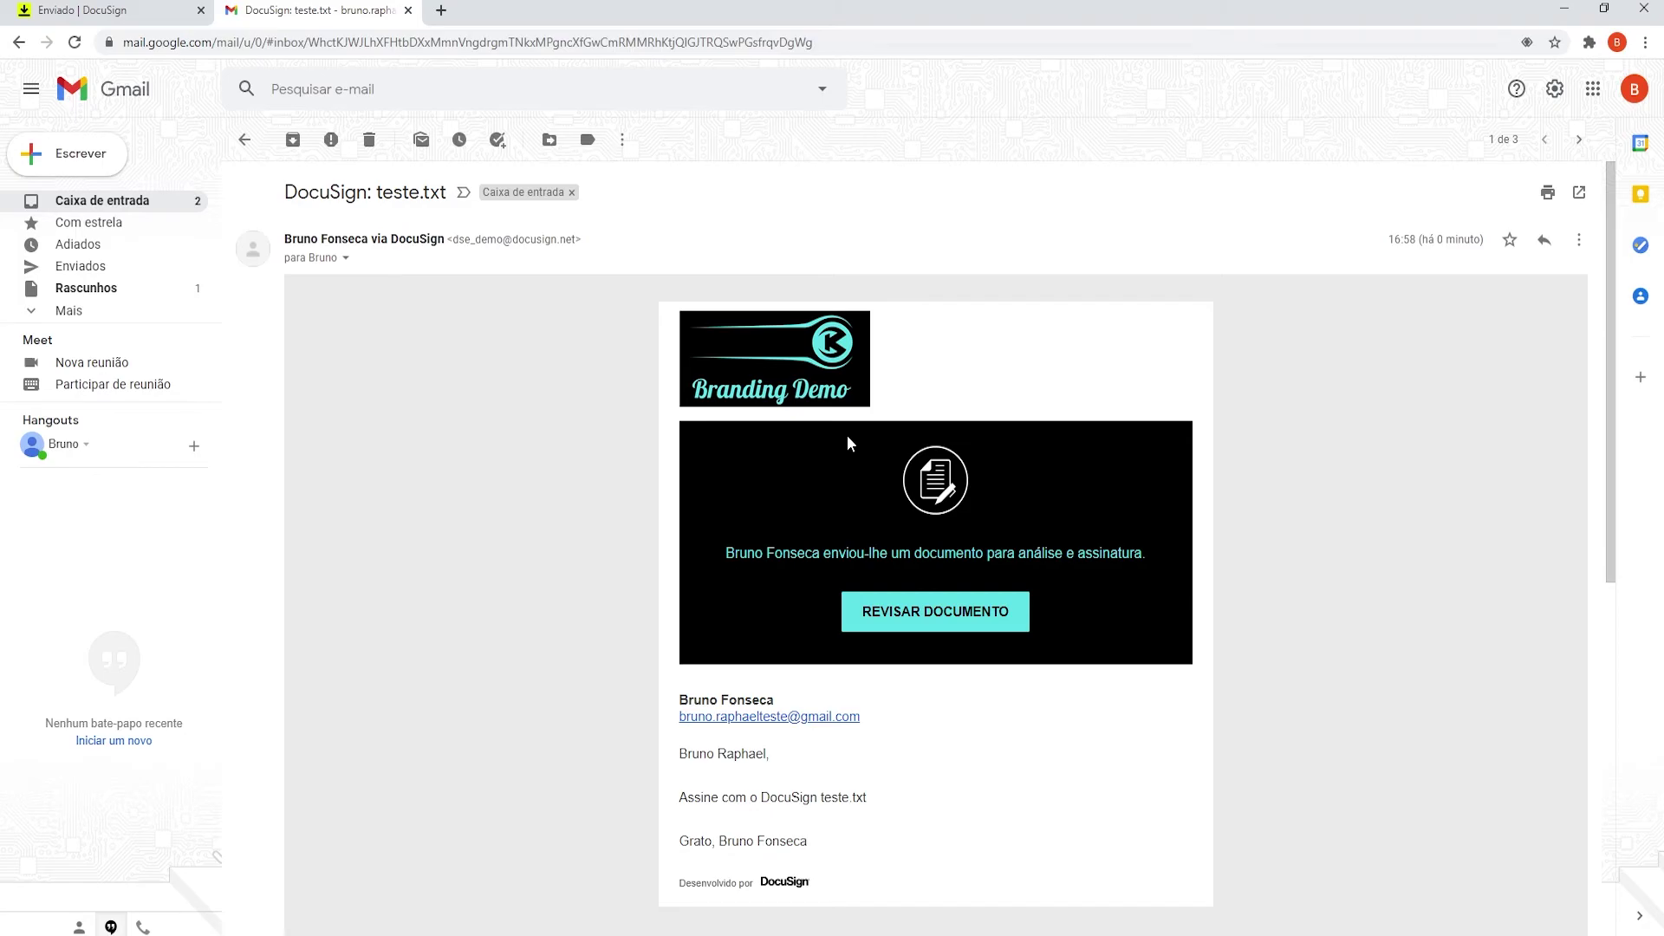
Open teste.txt from the branded invitation e-mail, agree to electronic signatures, apply the signature and finish signing.
left_click(883, 612)
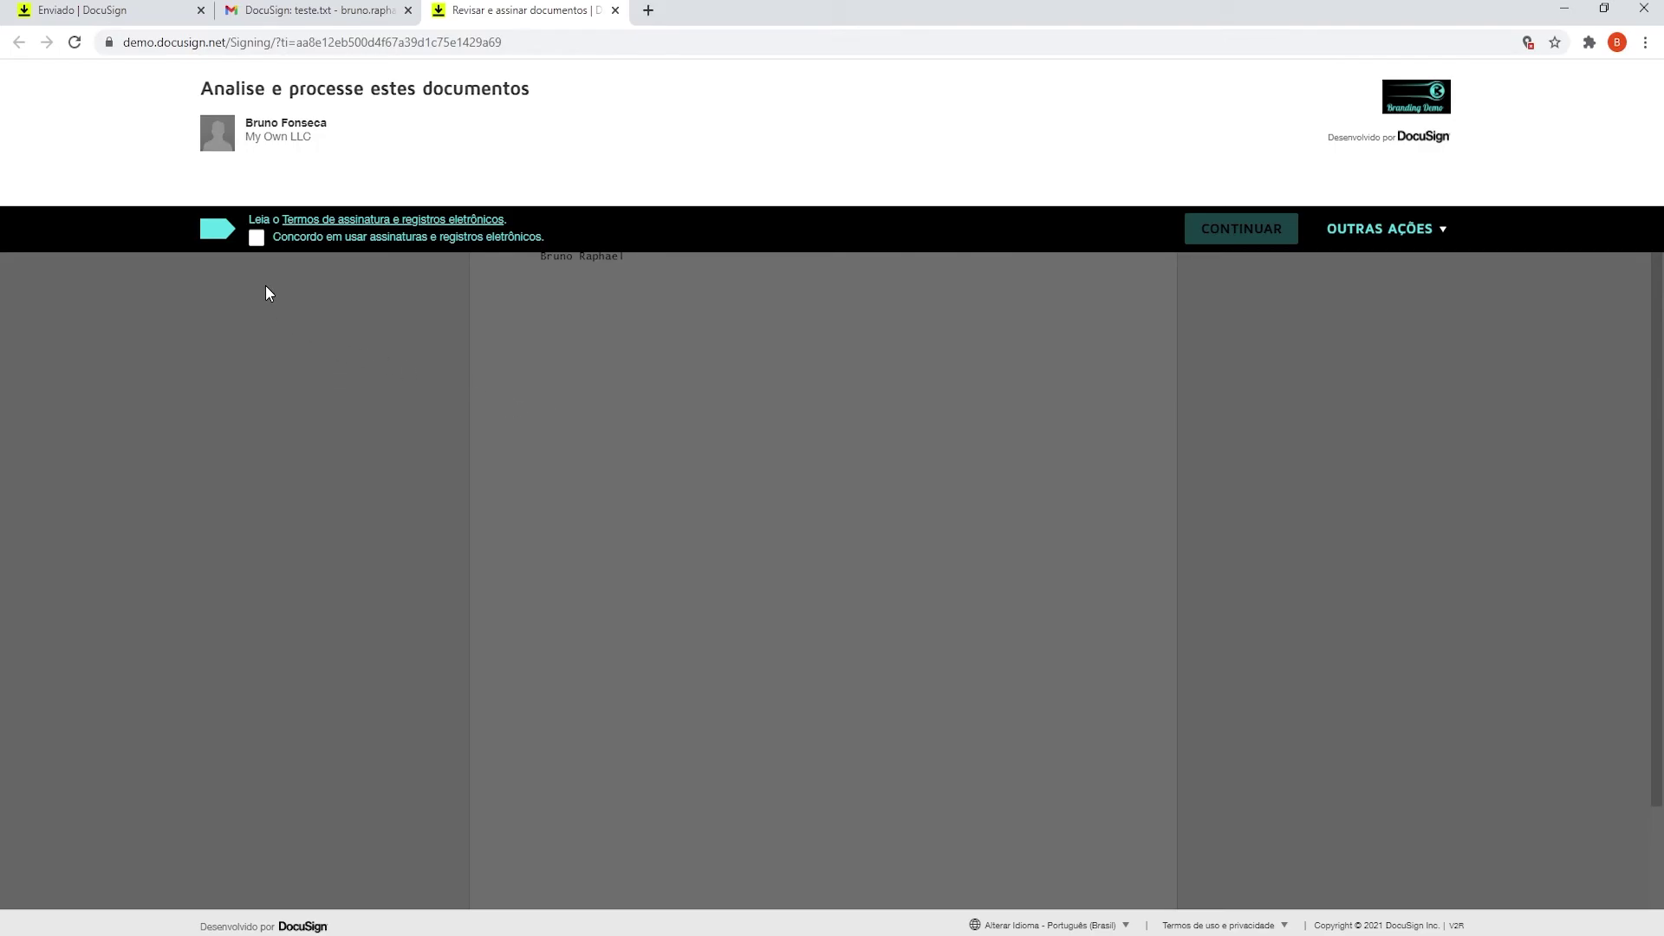
left_click(257, 238)
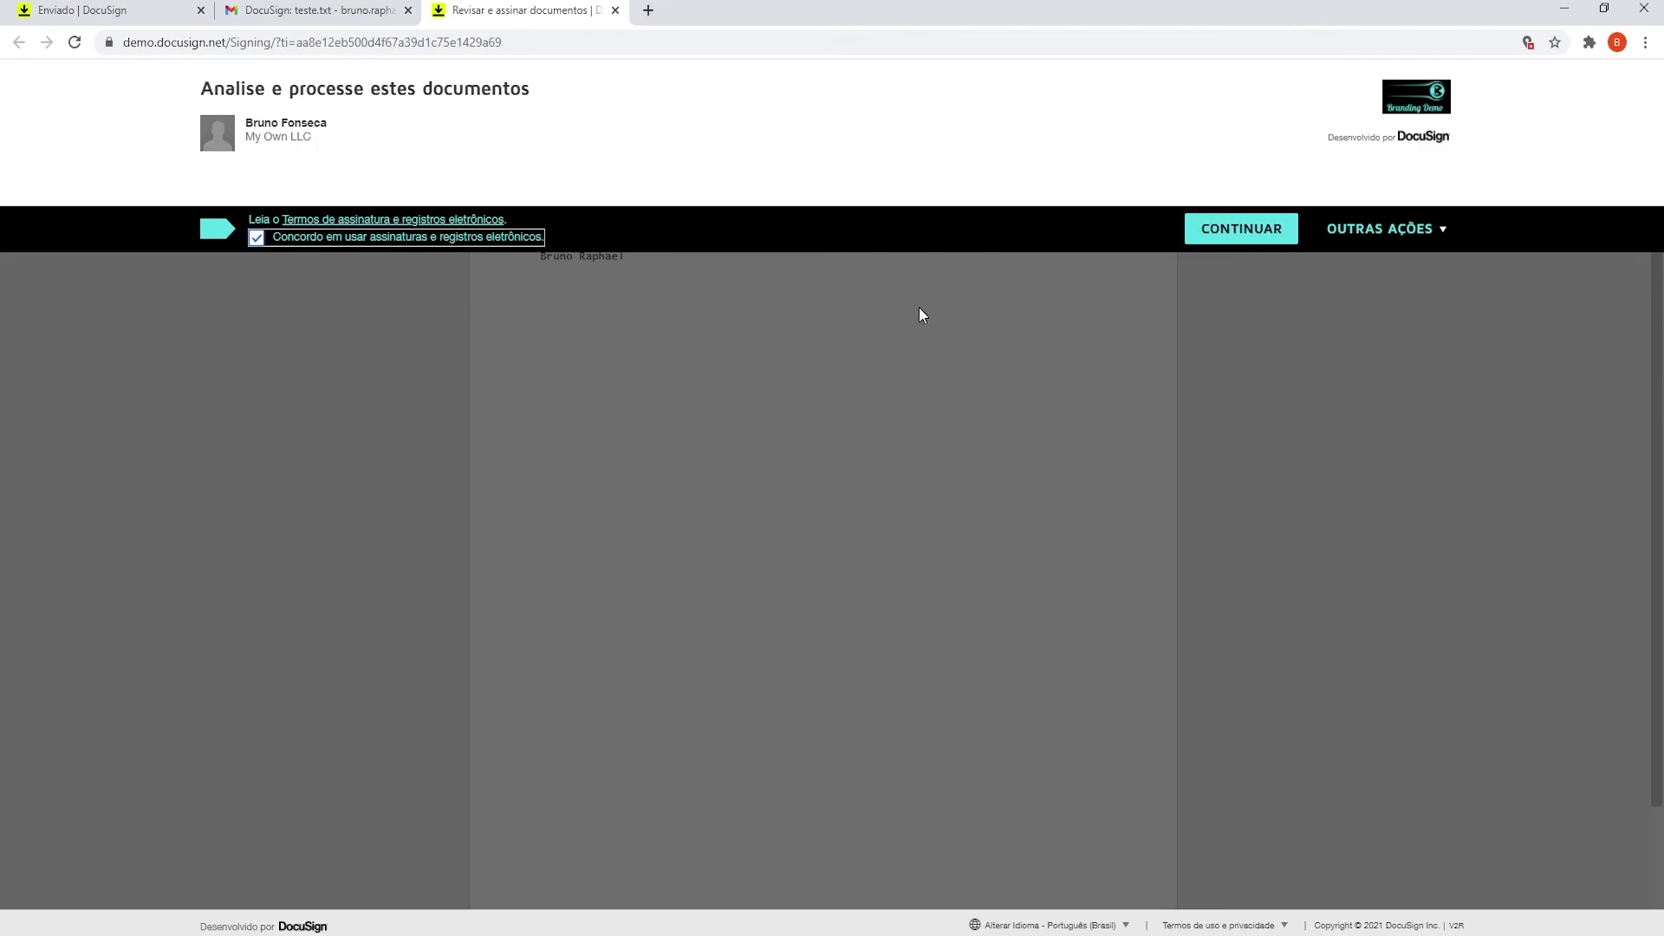
left_click(1277, 234)
left_click(561, 282)
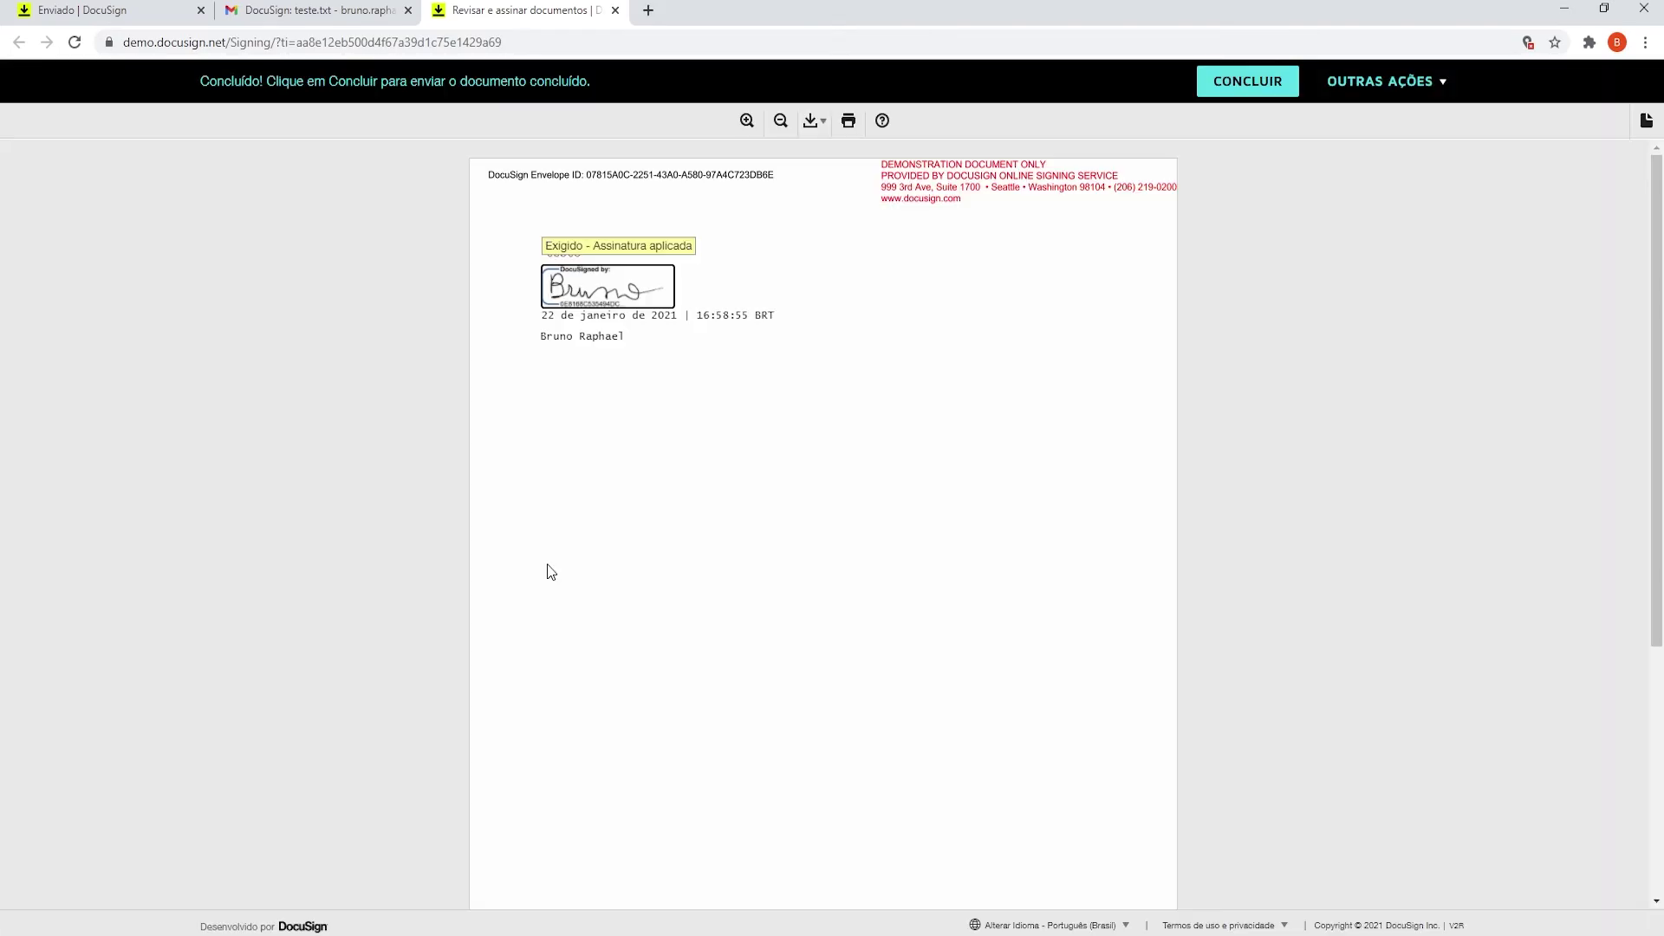
left_click(1268, 90)
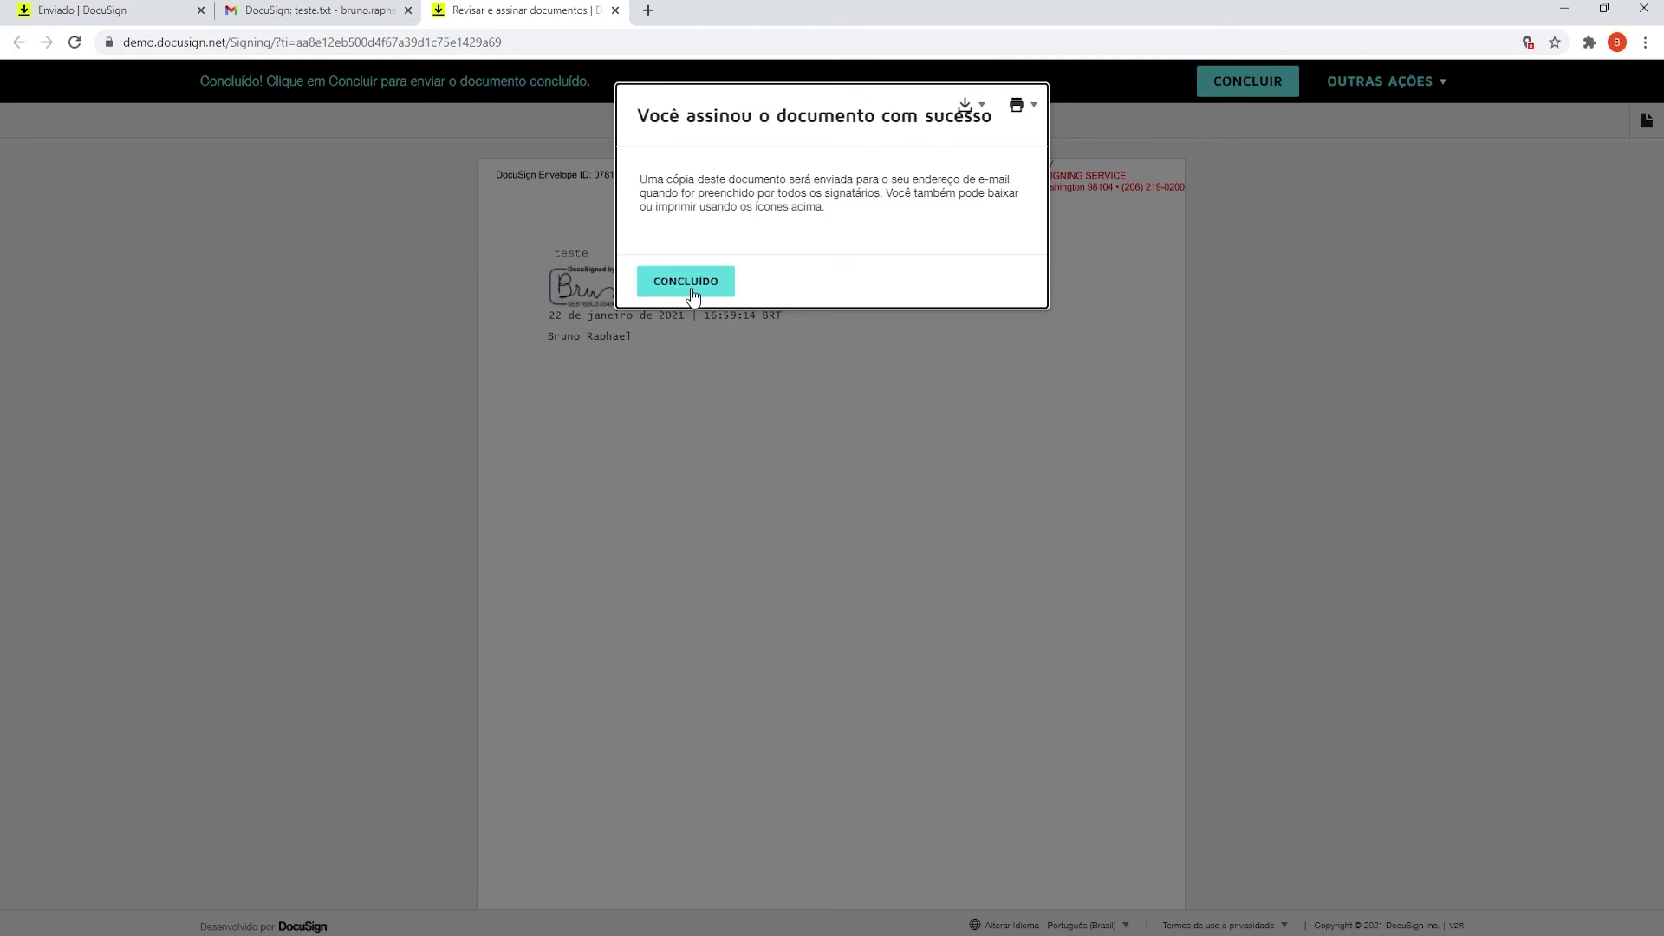
left_click(686, 295)
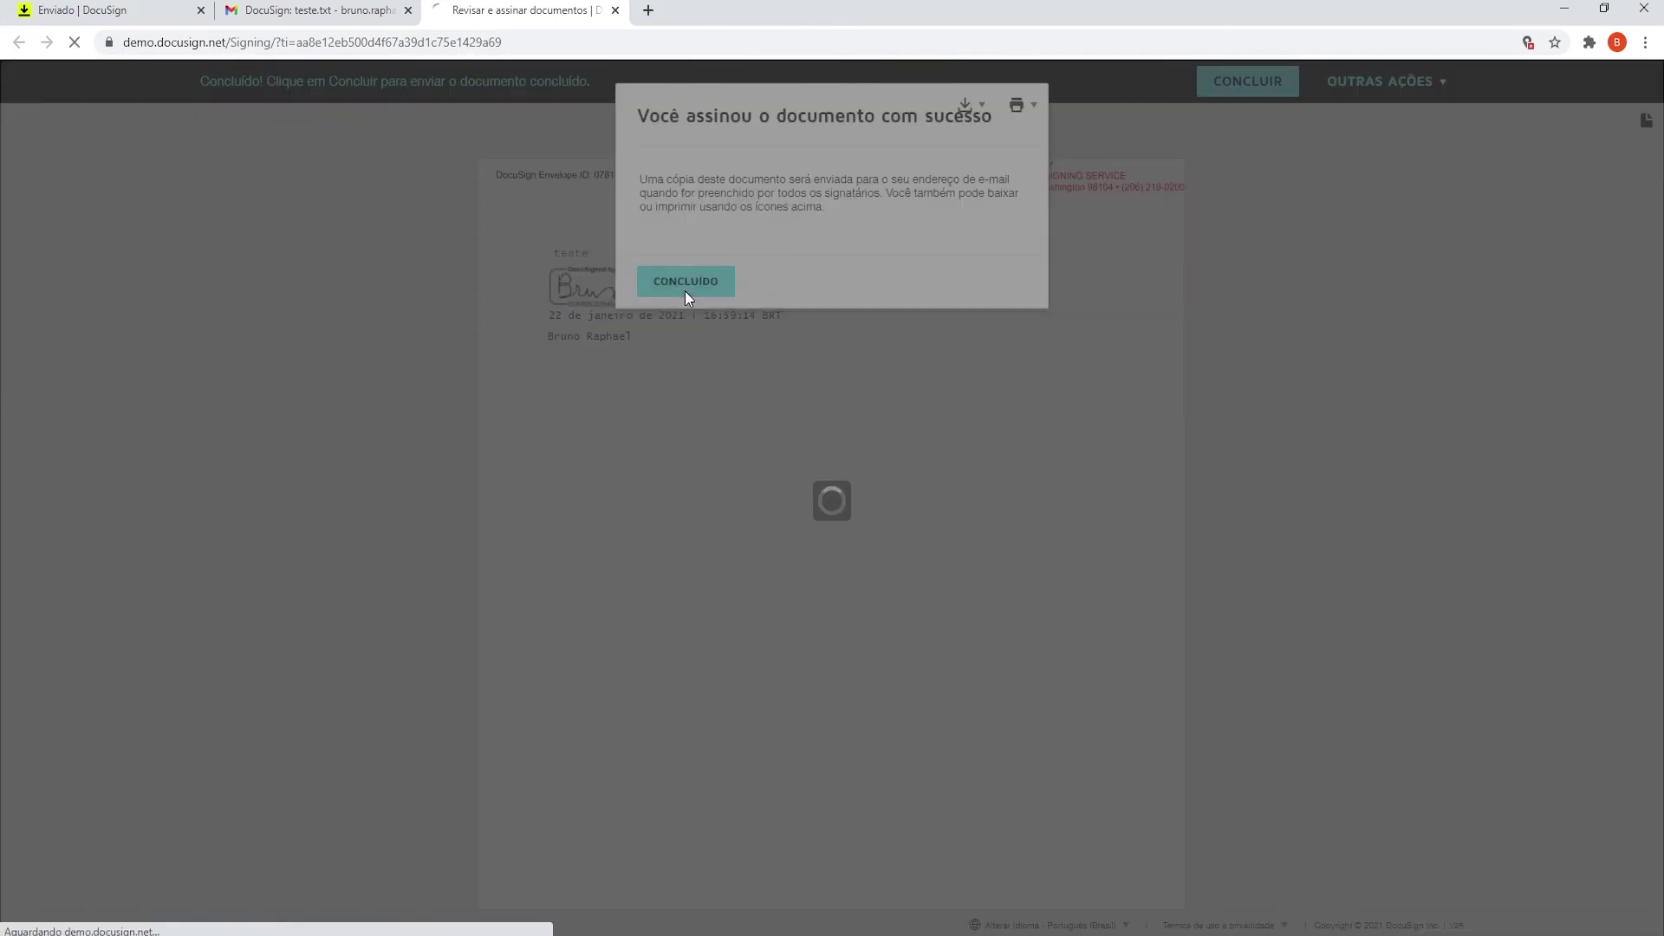